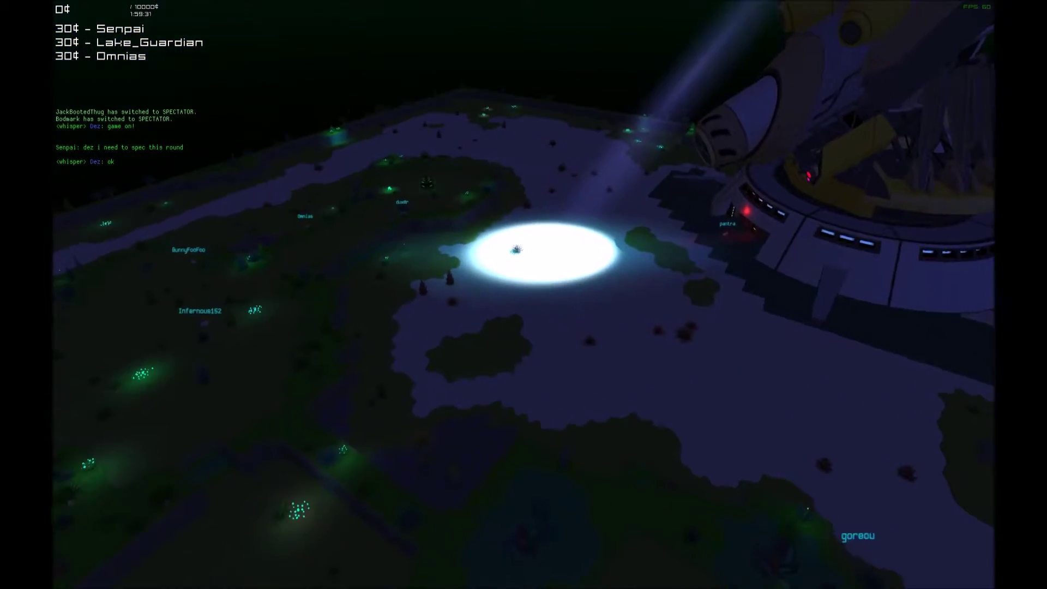
key(Tab)
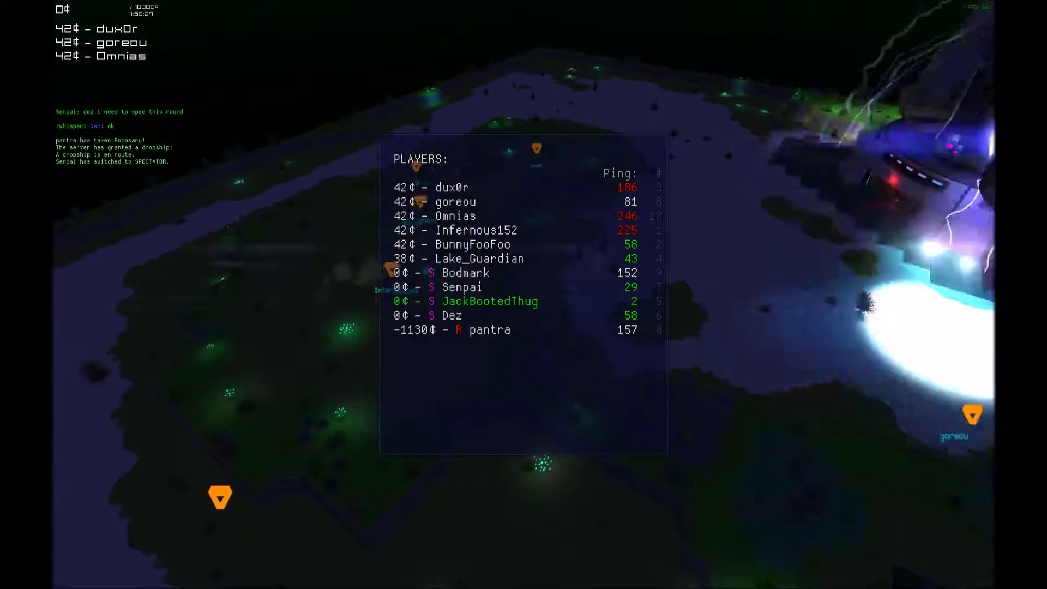
key(Tab)
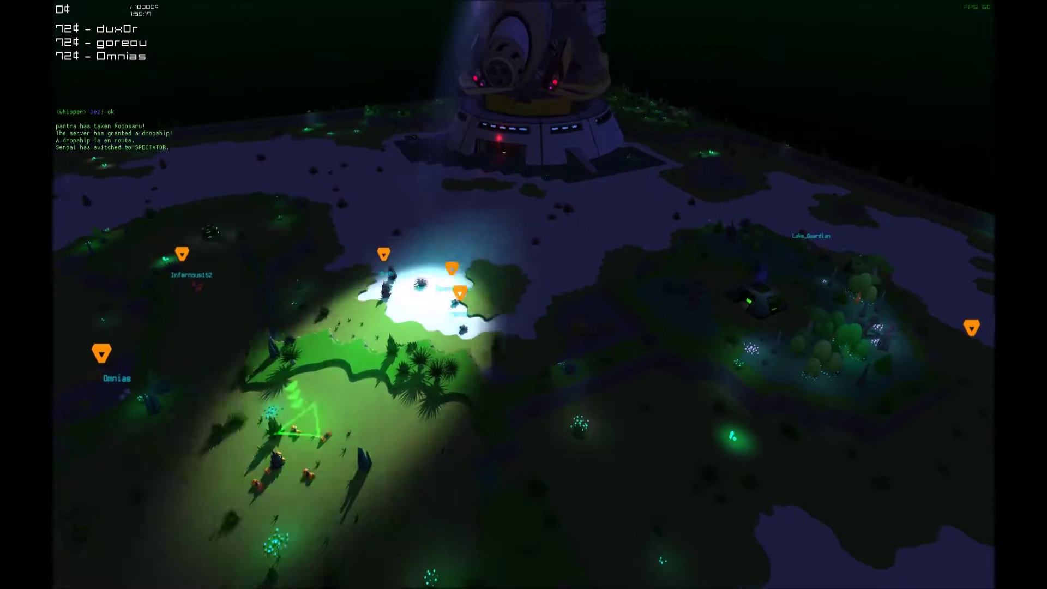
key(Tab)
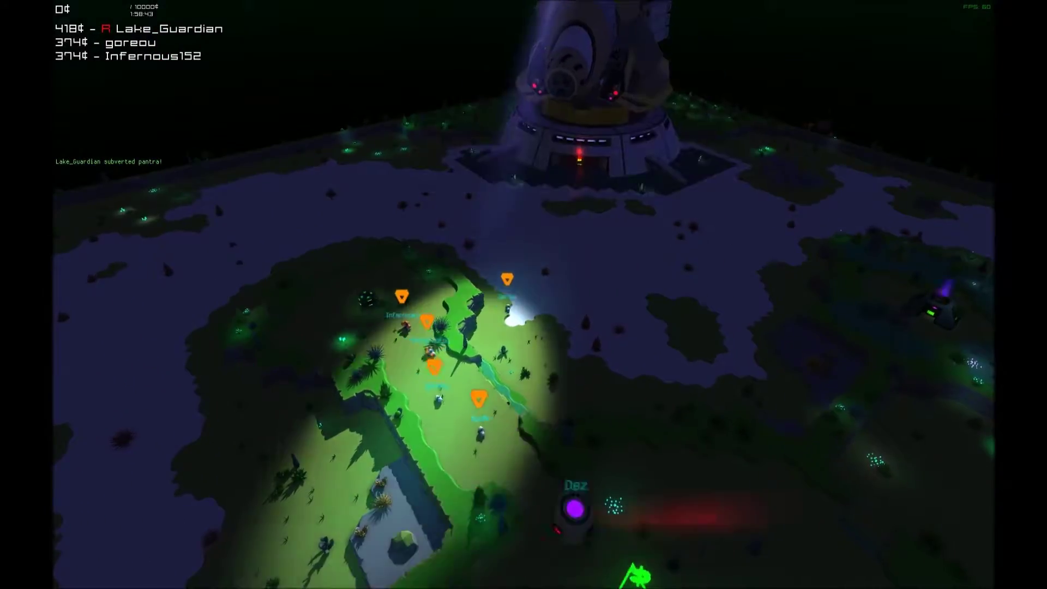
key(Tab)
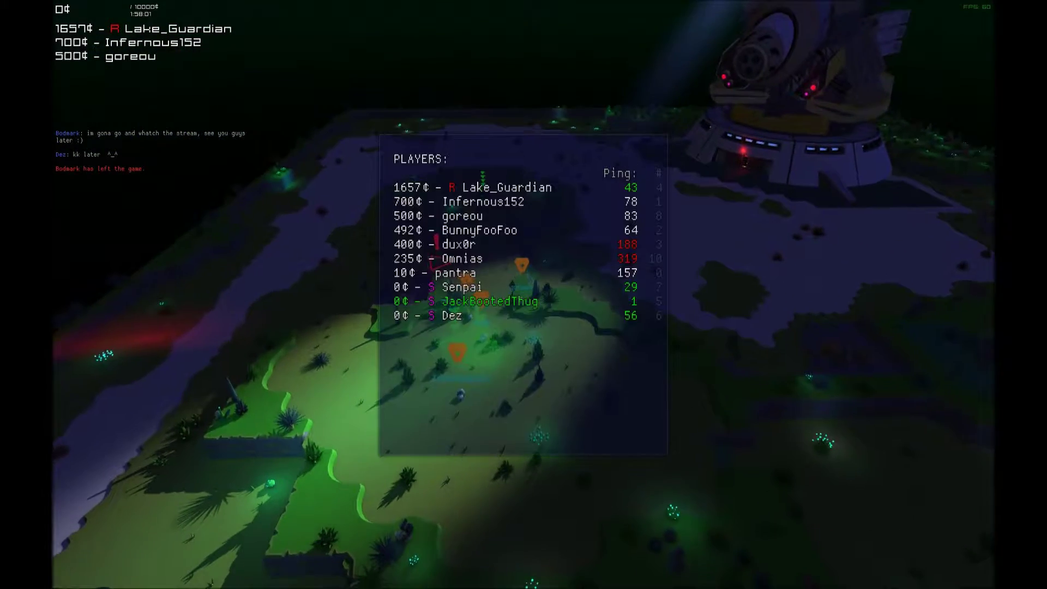
key(Tab)
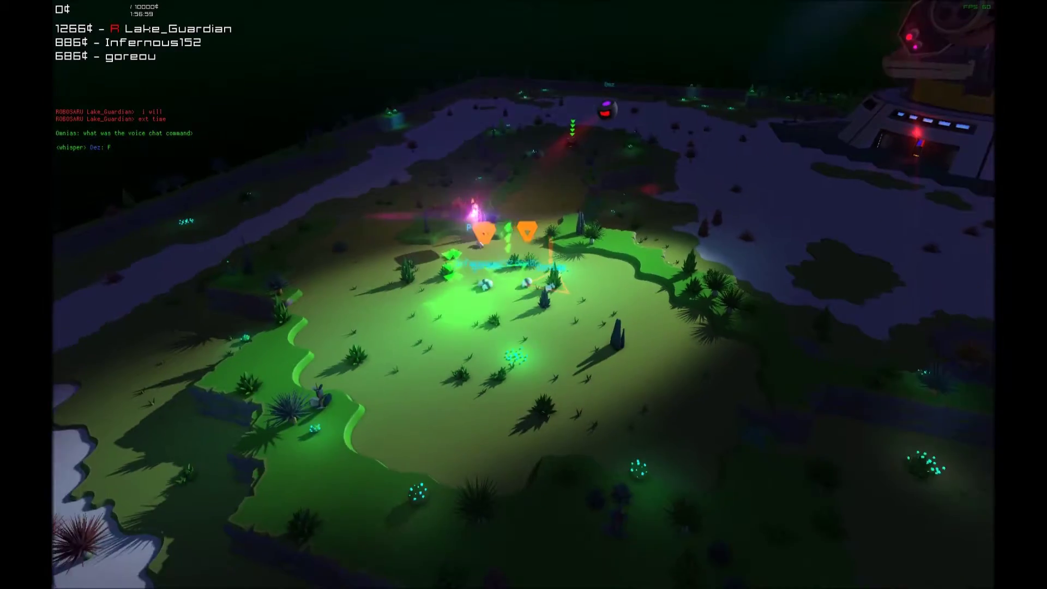
key(Tab)
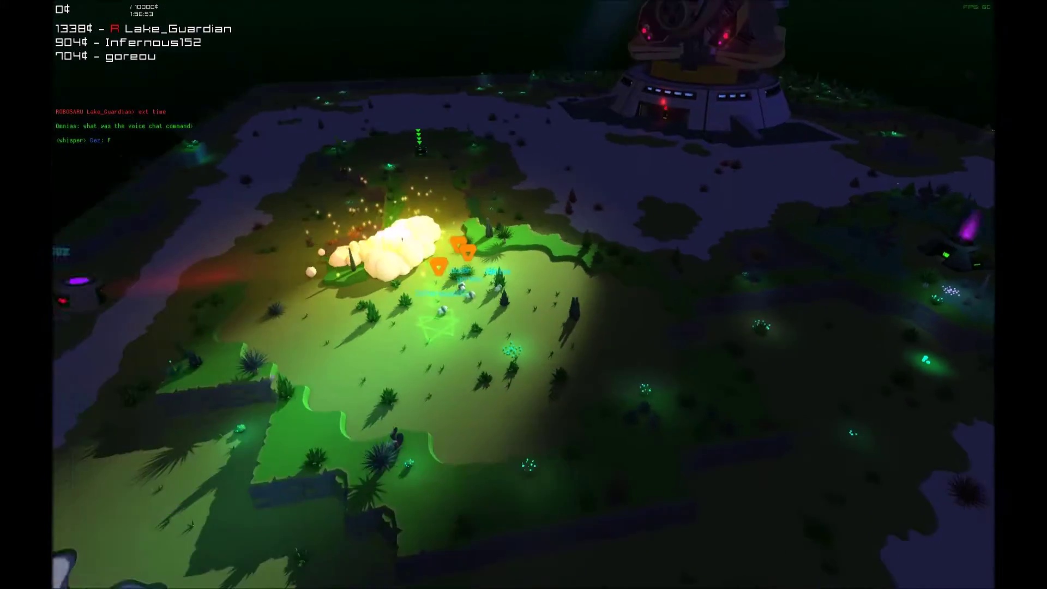
scroll(524, 327, up, 2)
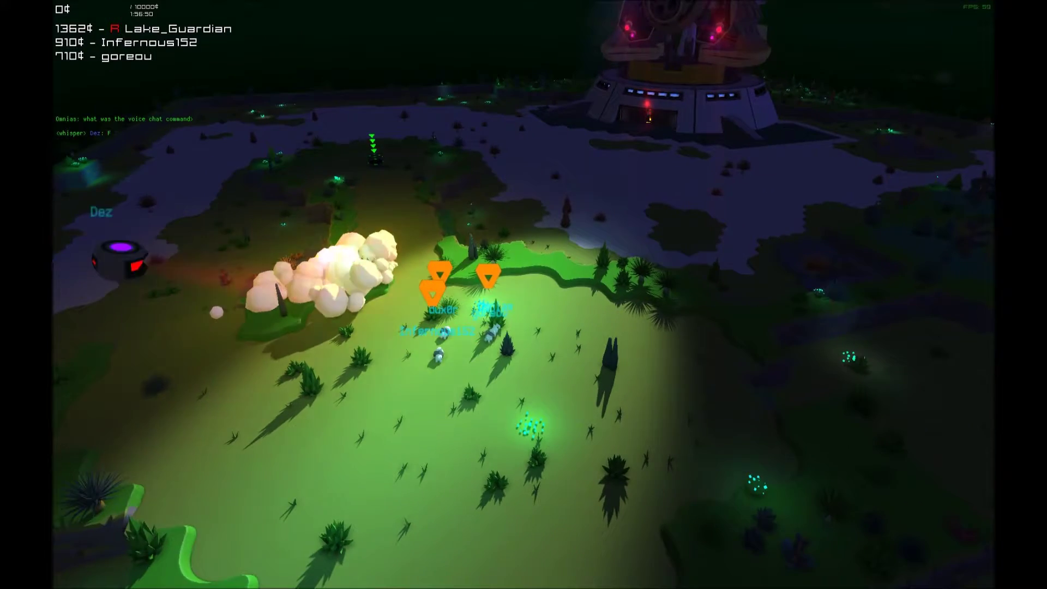
scroll(524, 327, down, 3)
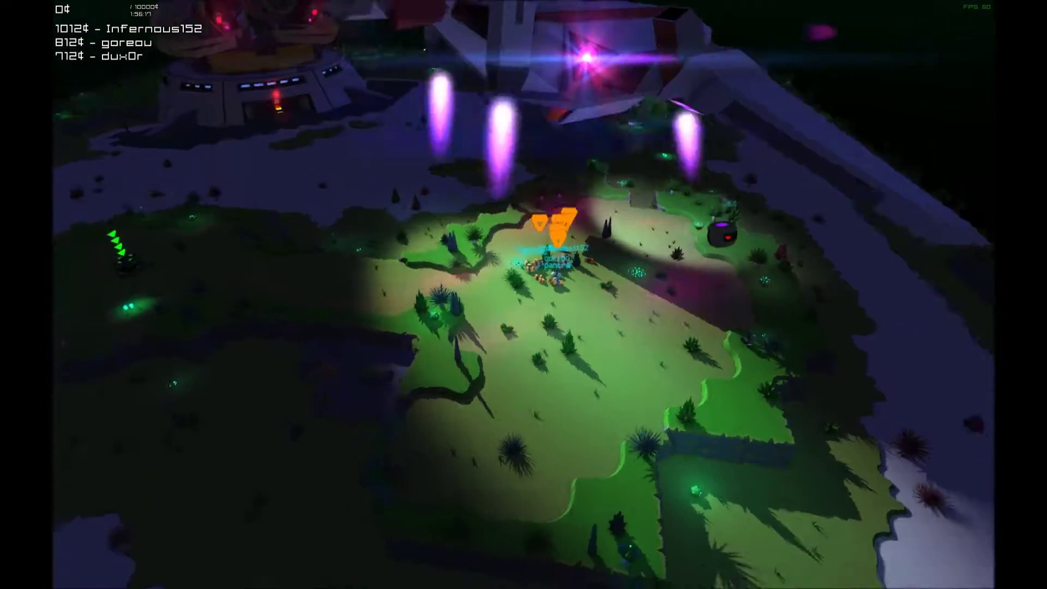
key(Tab)
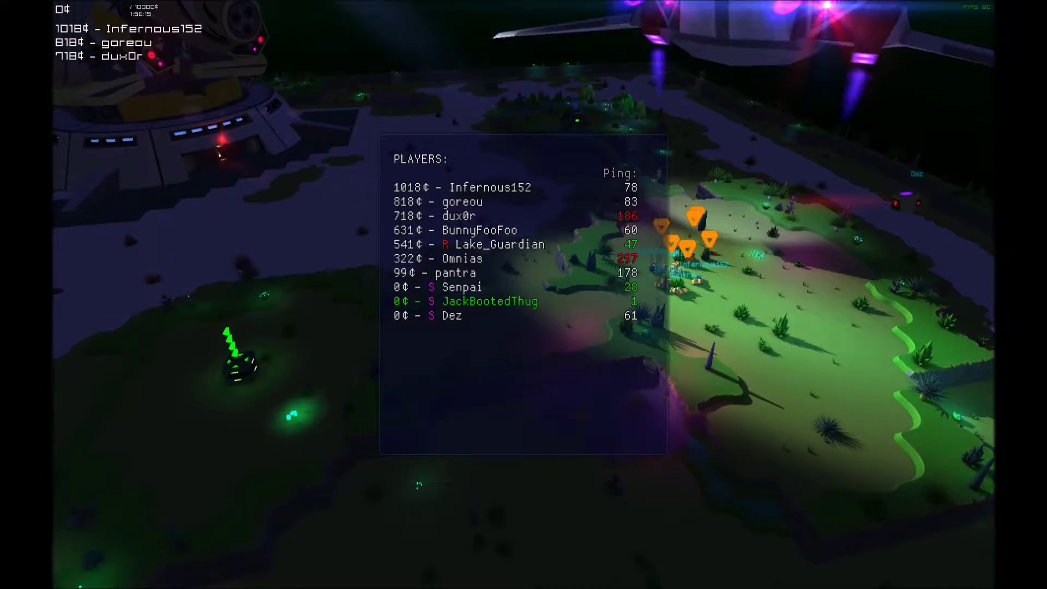
key(Tab)
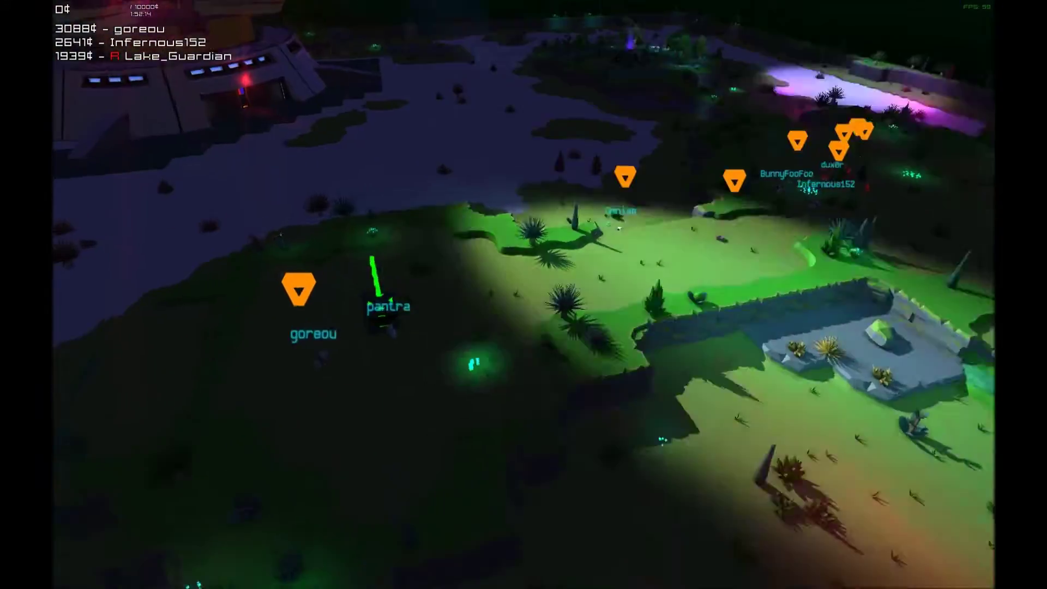
key(Tab)
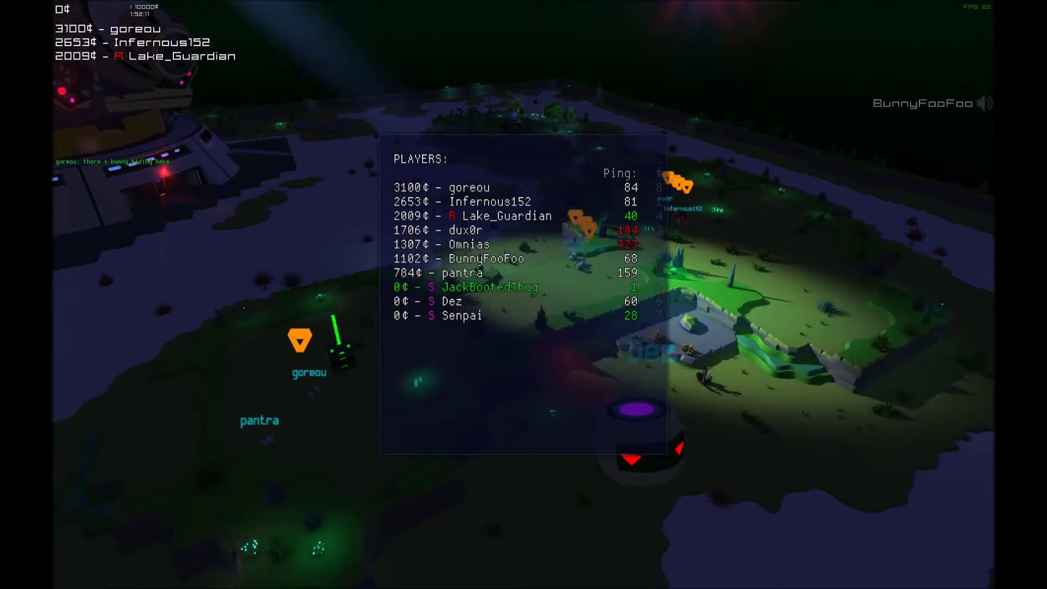
key(Tab)
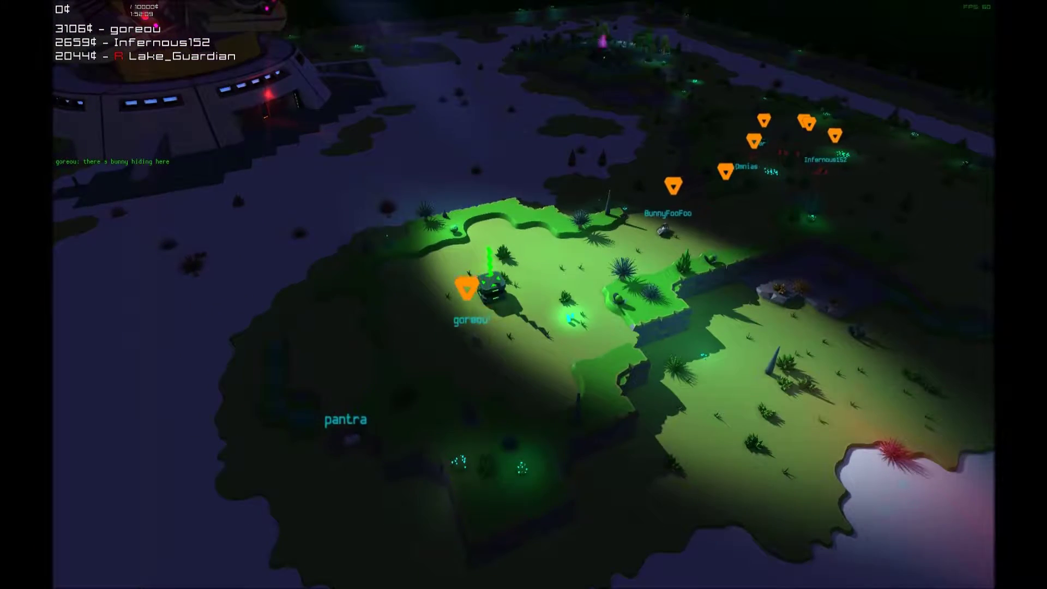
key(Tab)
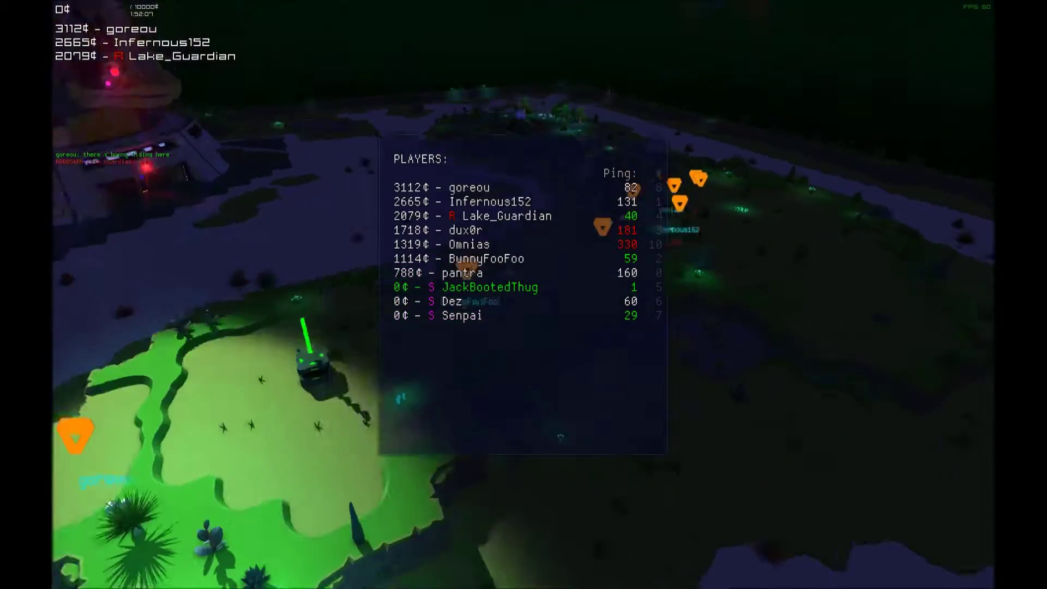
key(Tab)
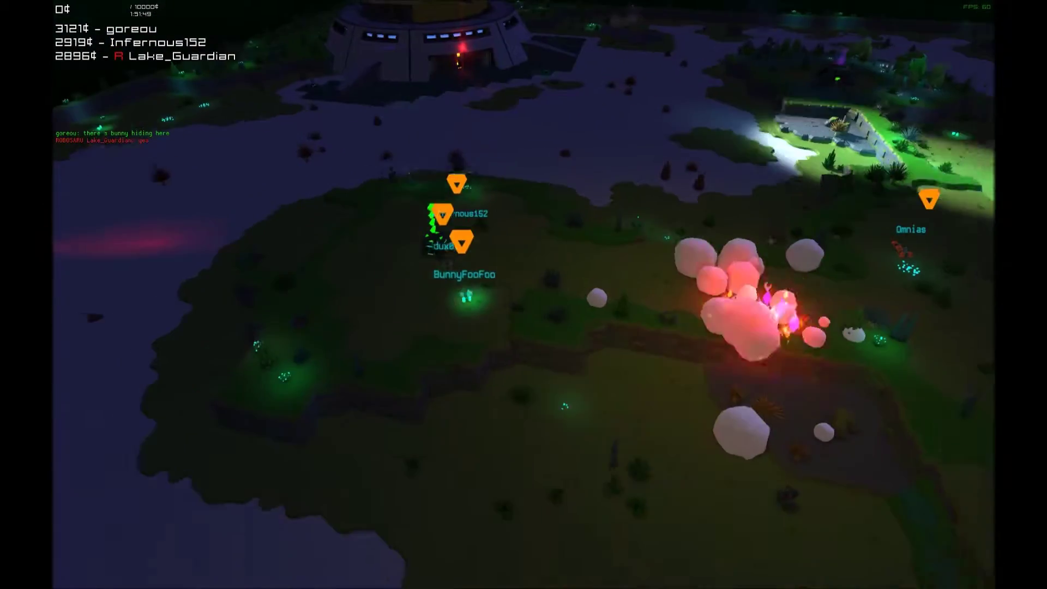
key(Tab)
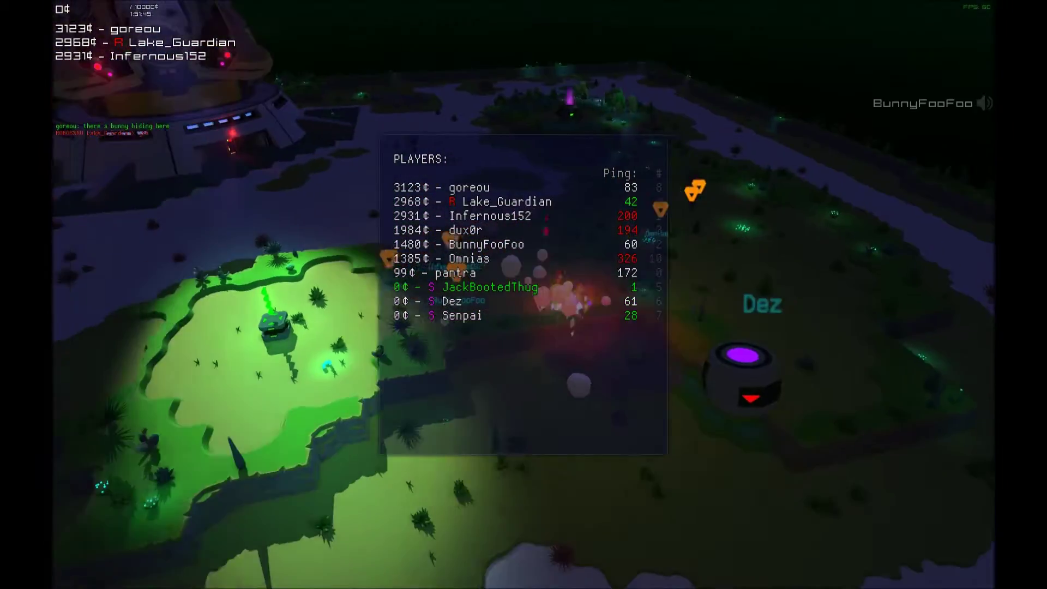
key(Tab)
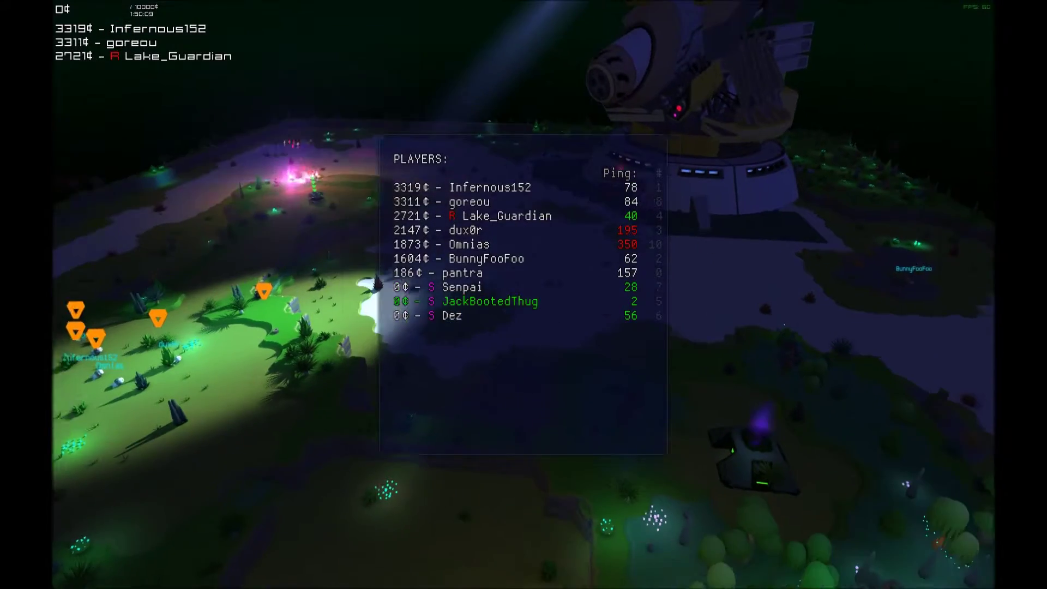
key(Tab)
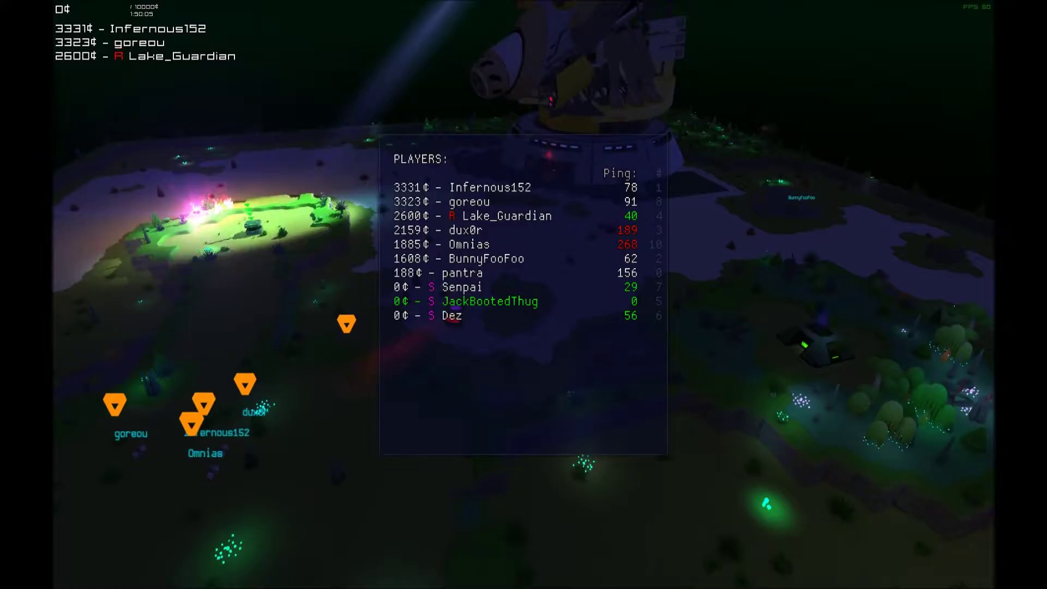
key(Tab)
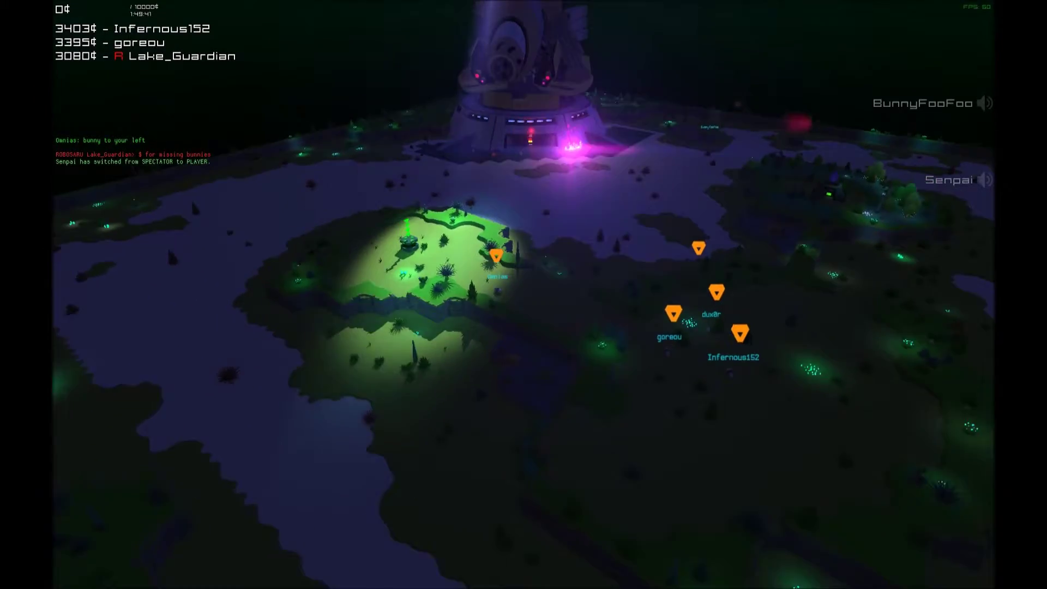
key(Tab)
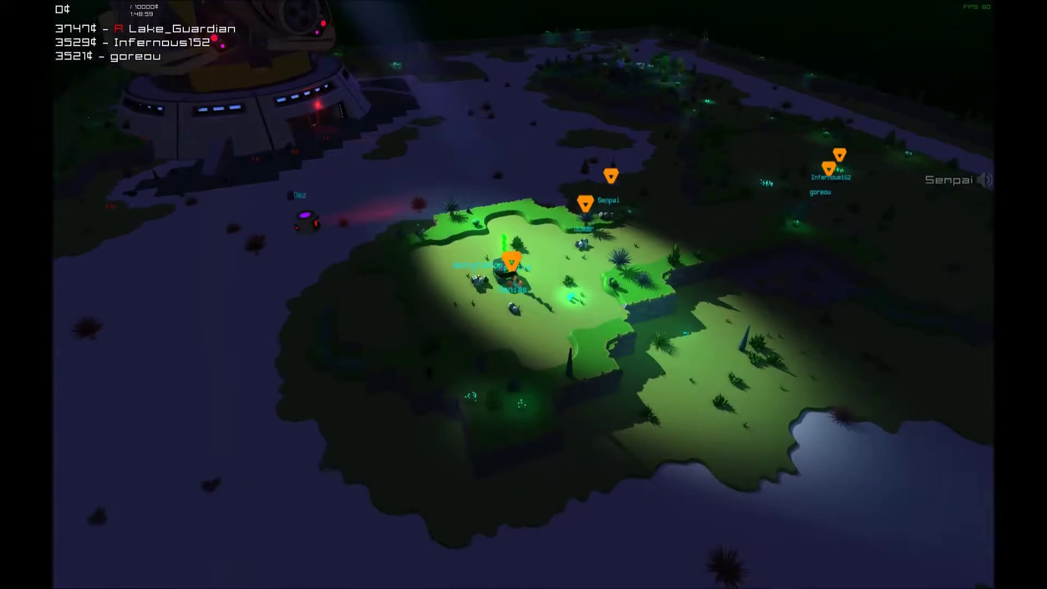
key(Tab)
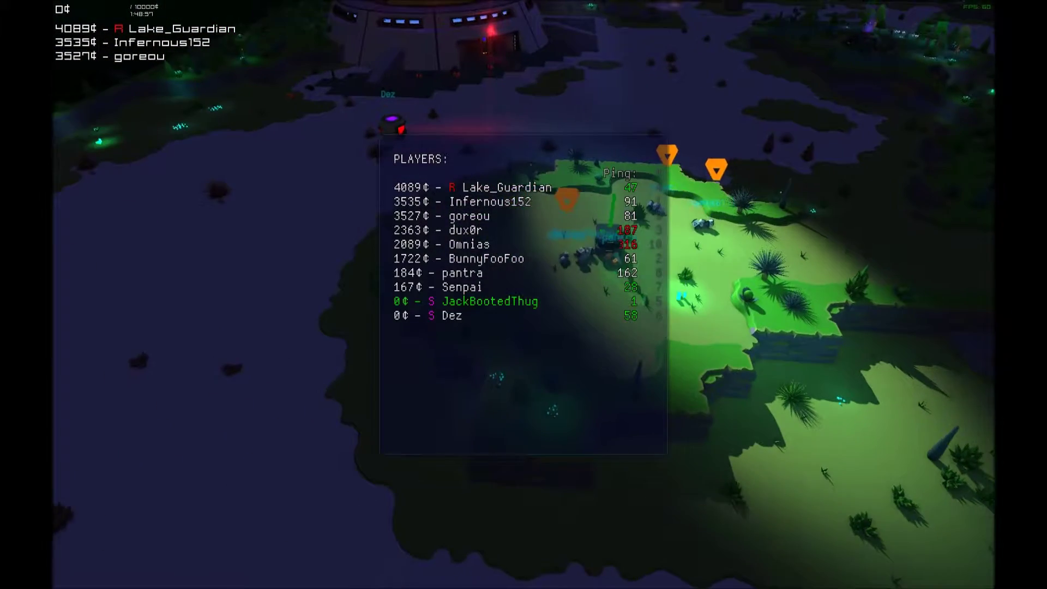
key(Tab)
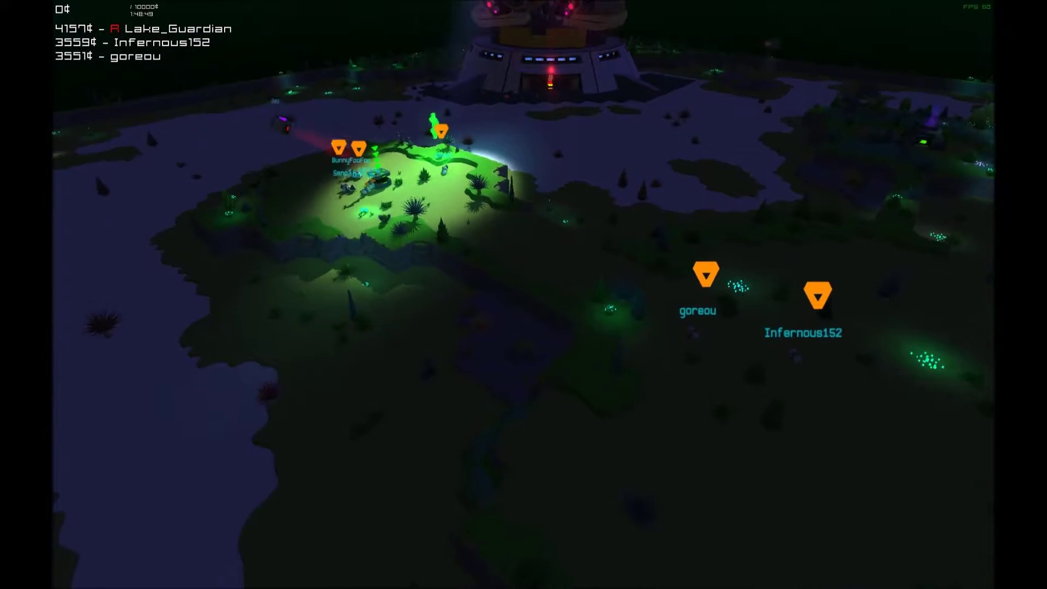
key(Tab)
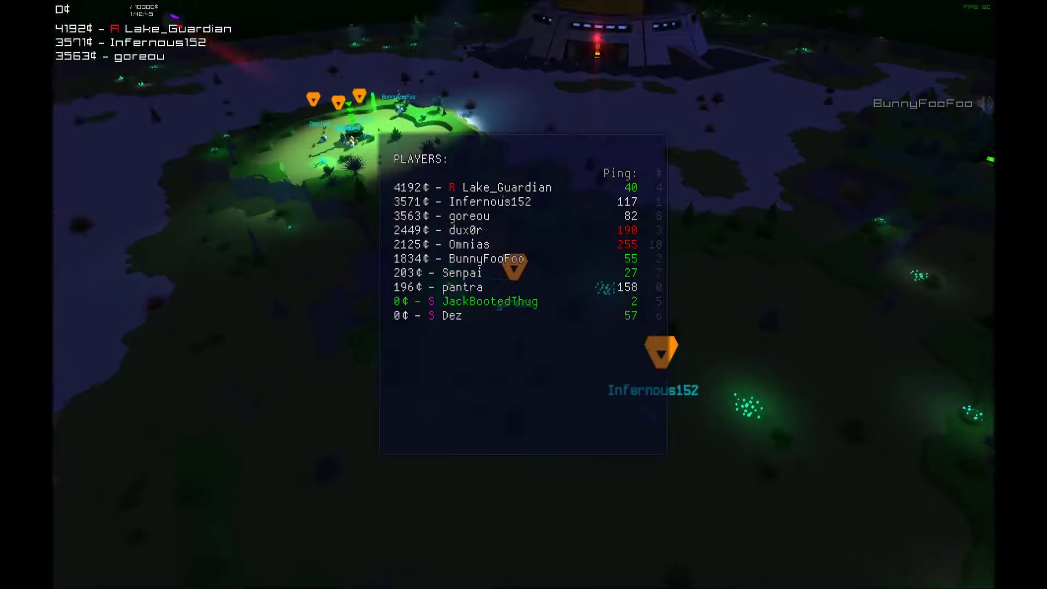
key(Tab)
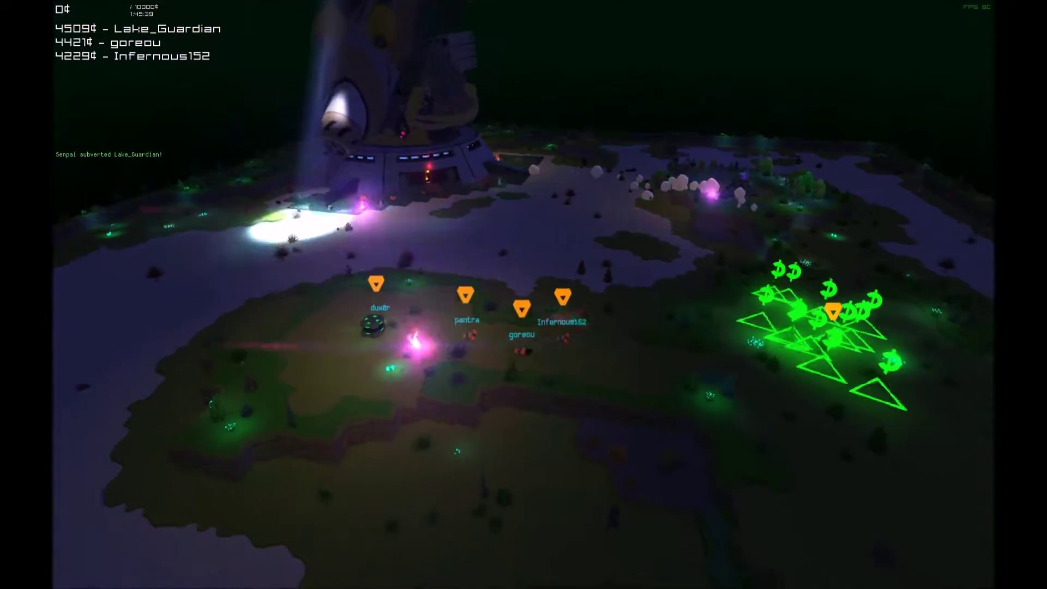
key(Tab)
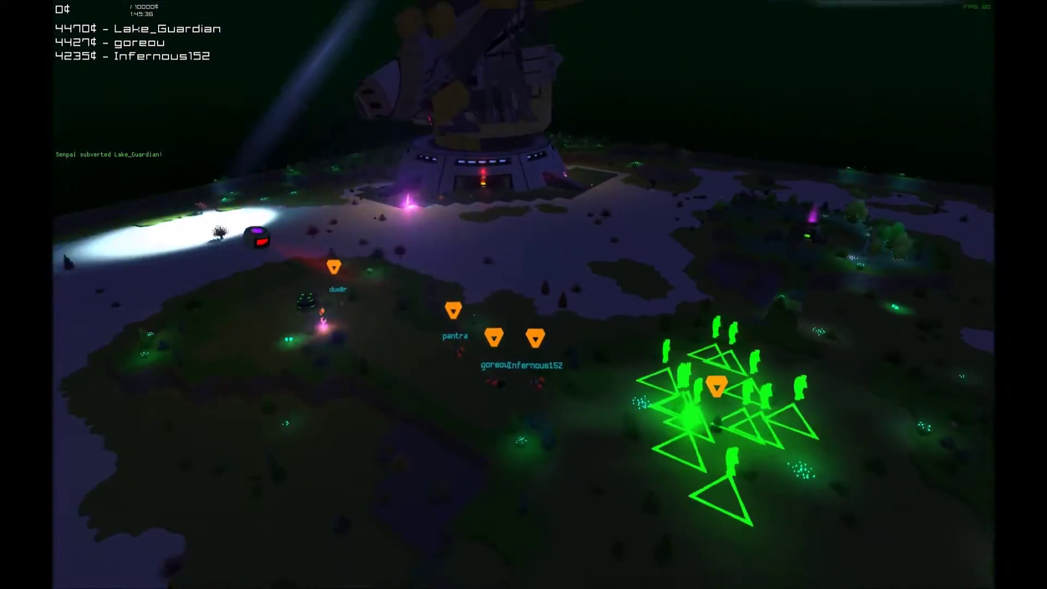
key(Tab)
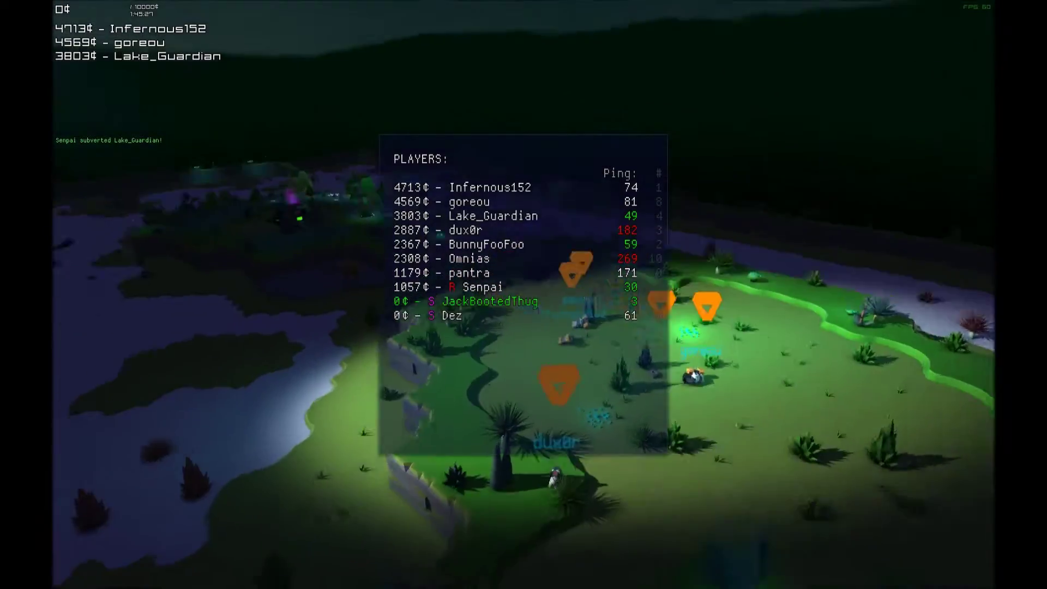
key(Tab)
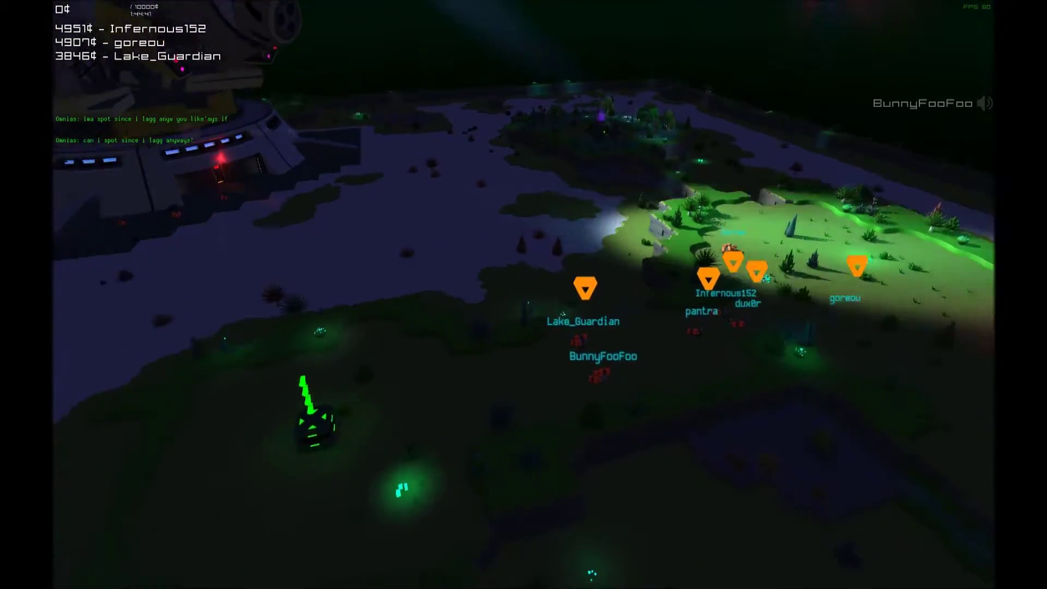
key(Tab)
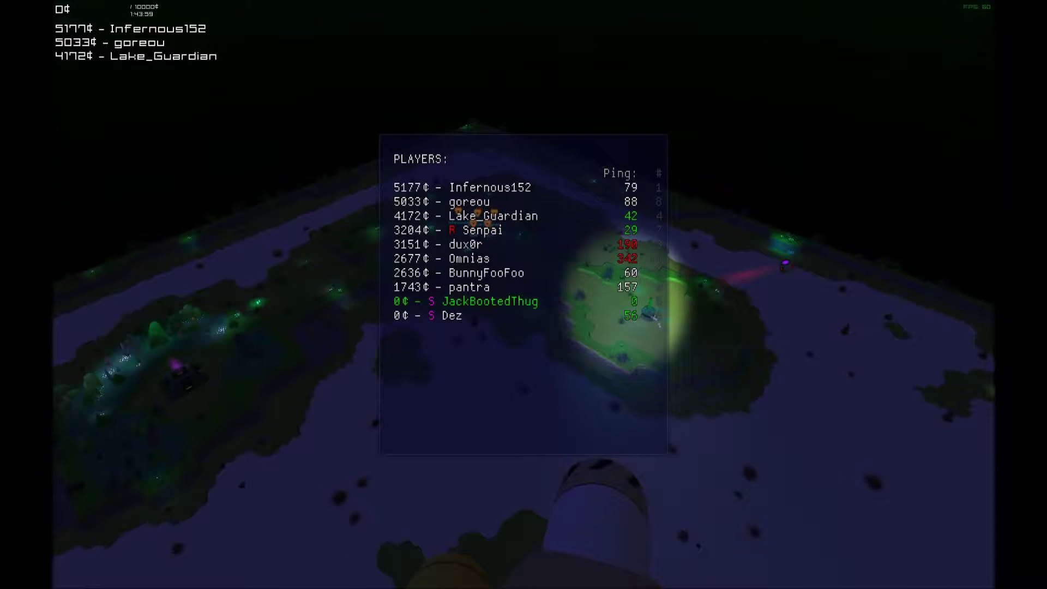
key(Tab)
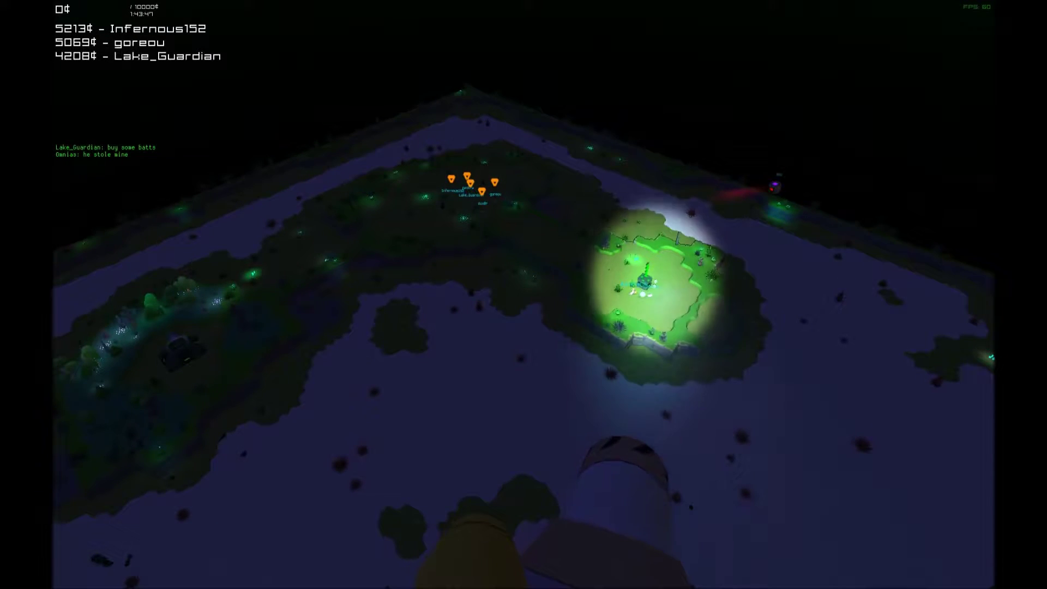
key(Tab)
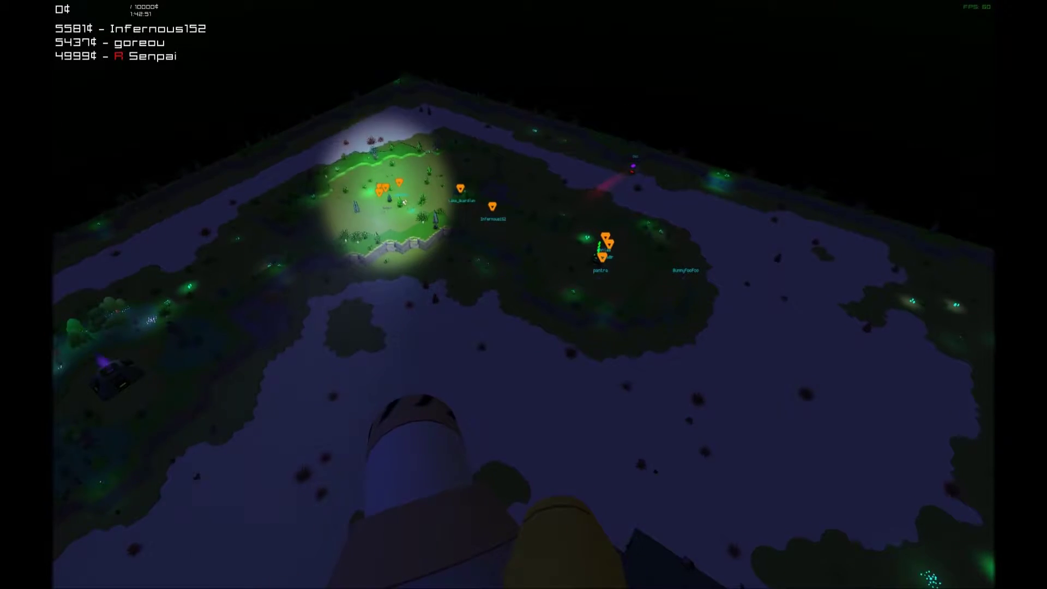
key(Tab)
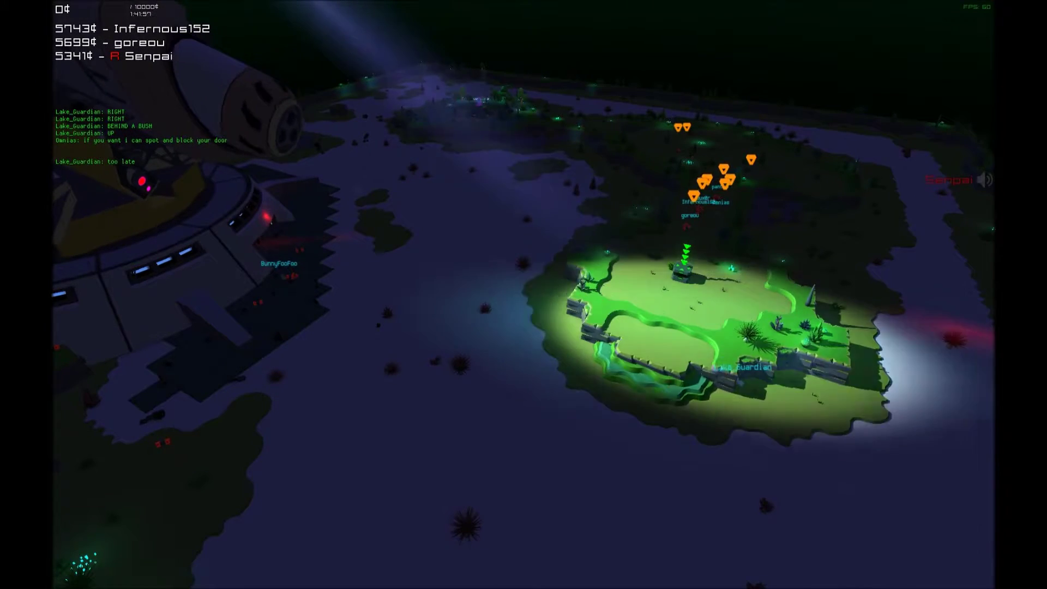
drag(368, 320, 421, 282)
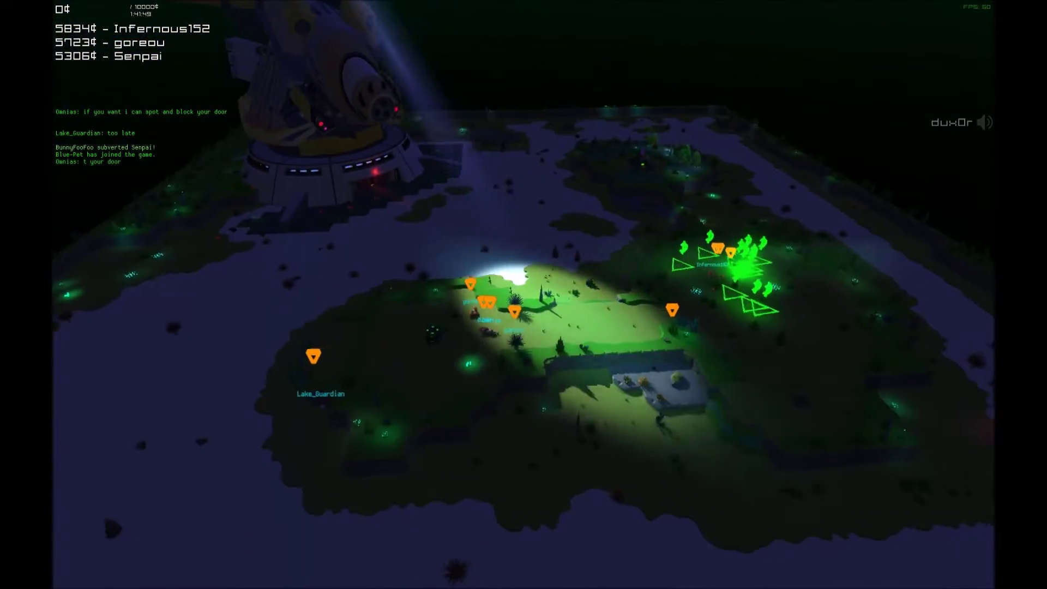
key(Tab)
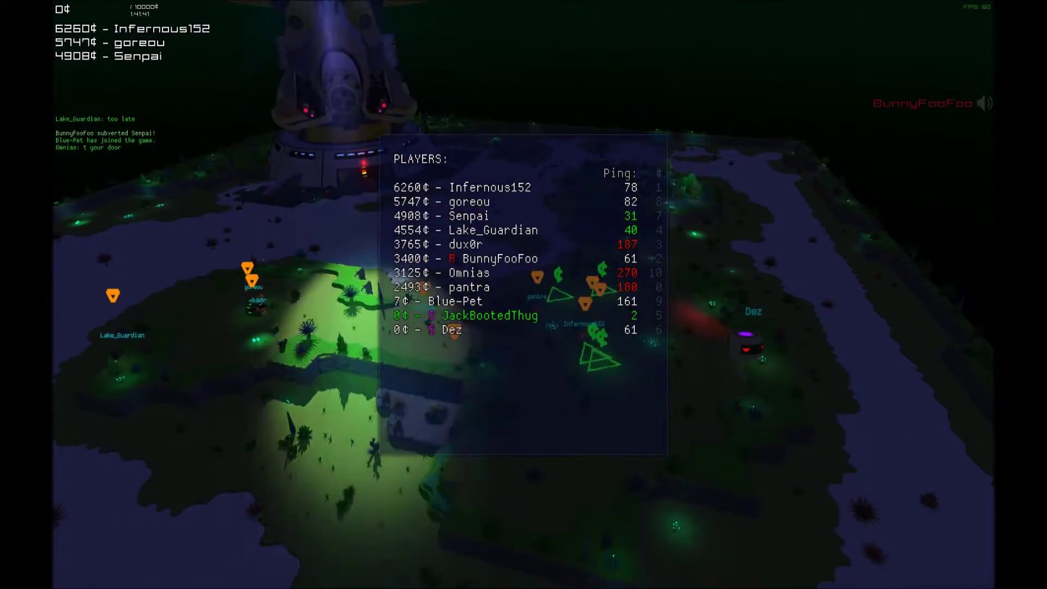
key(Tab)
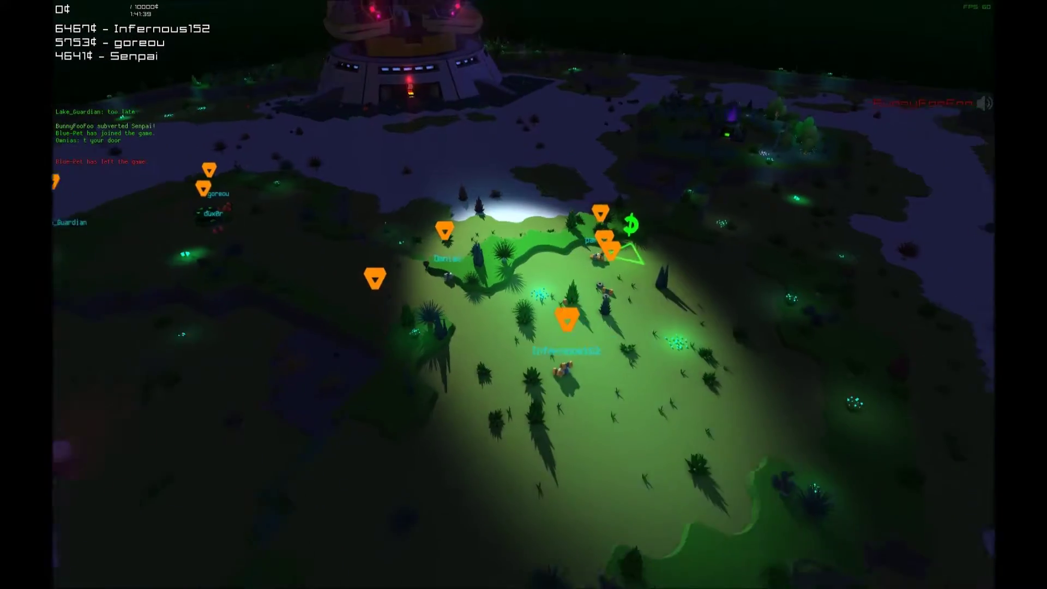
key(Tab)
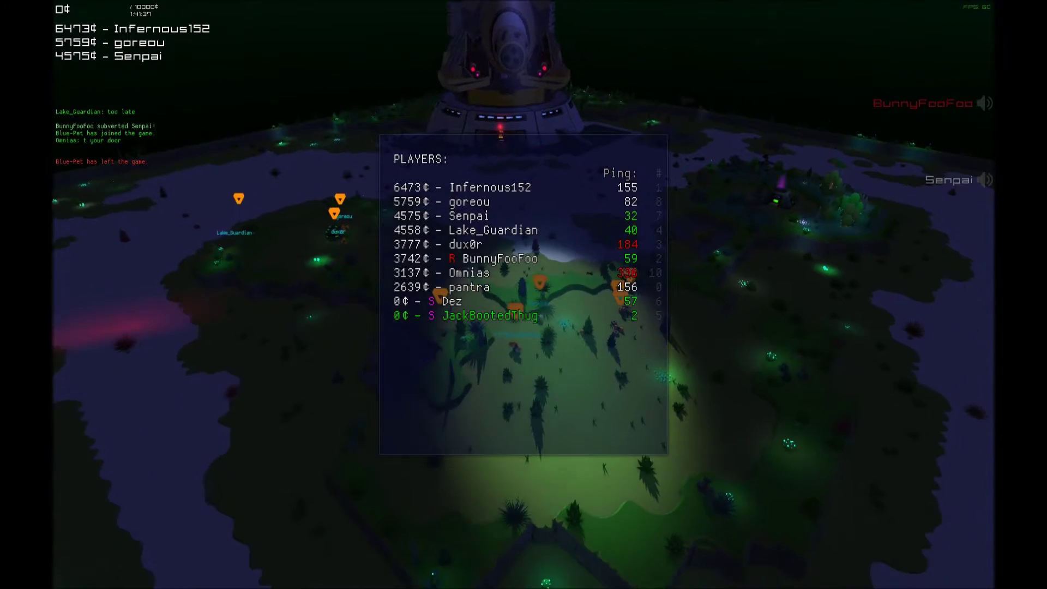
key(Tab)
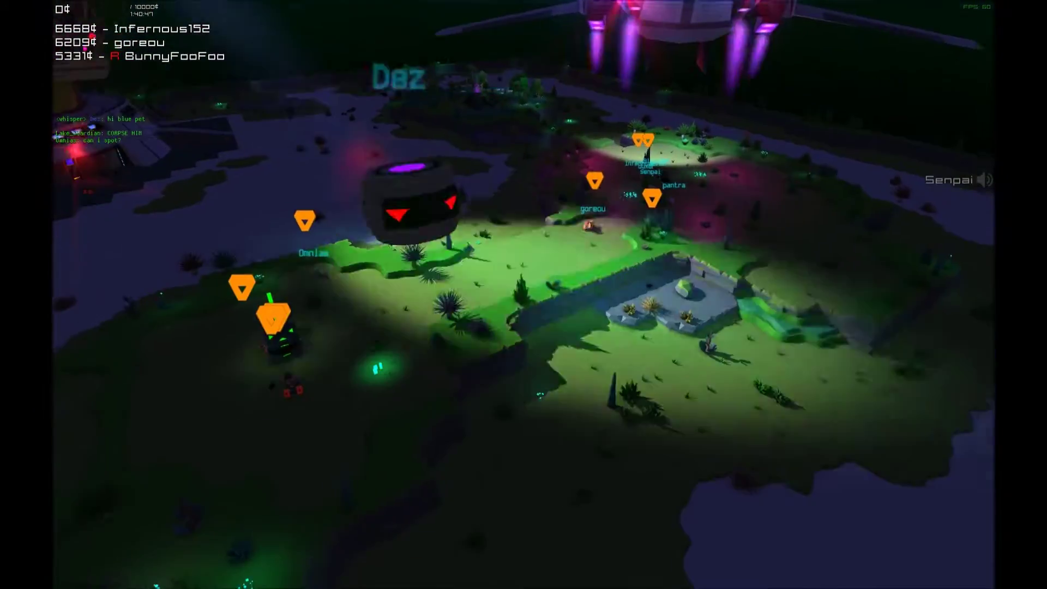
key(Tab)
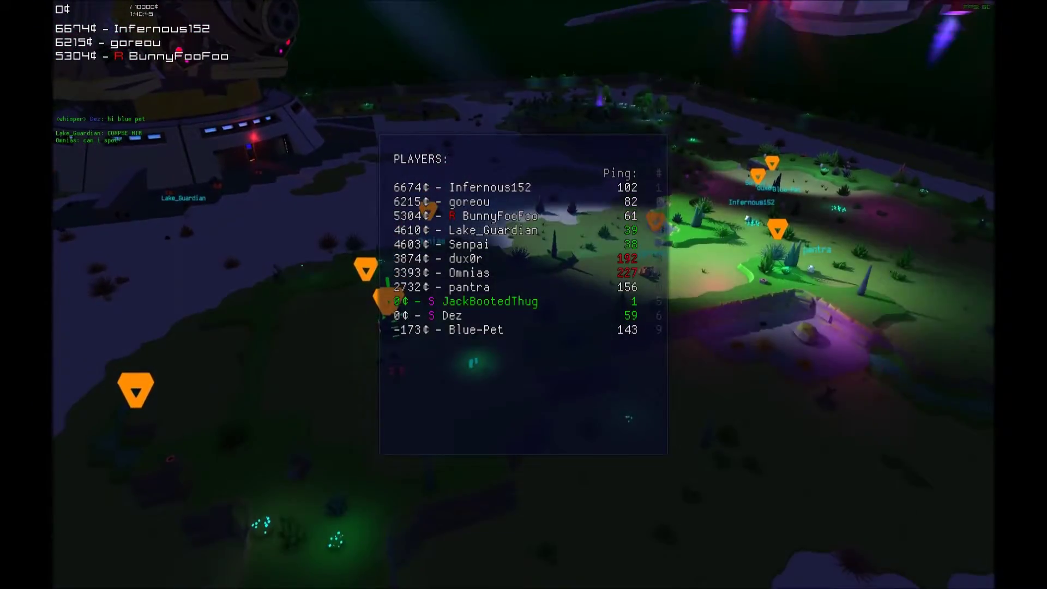
key(Tab)
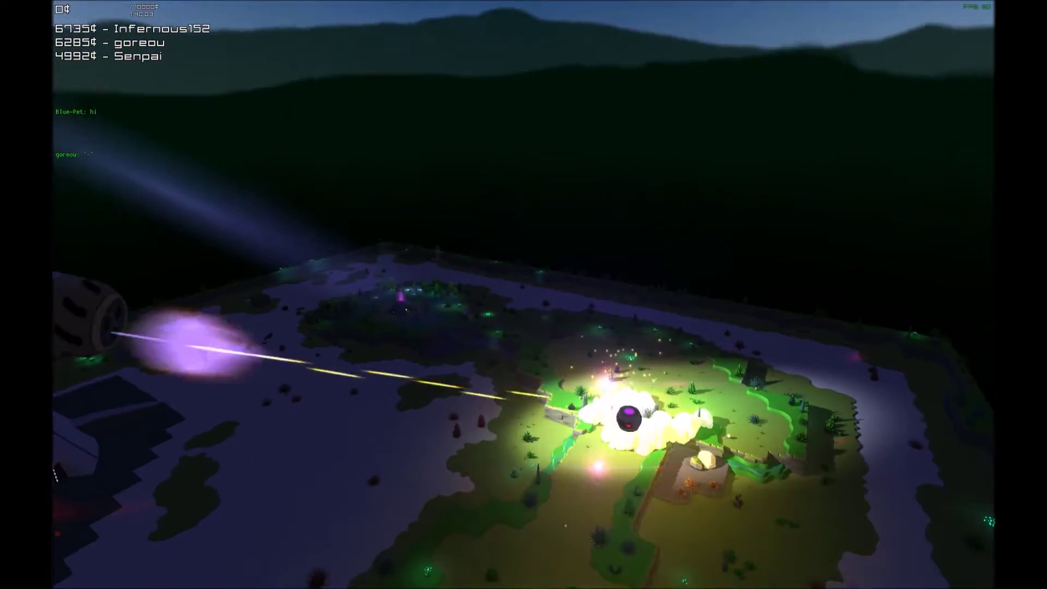
key(Tab)
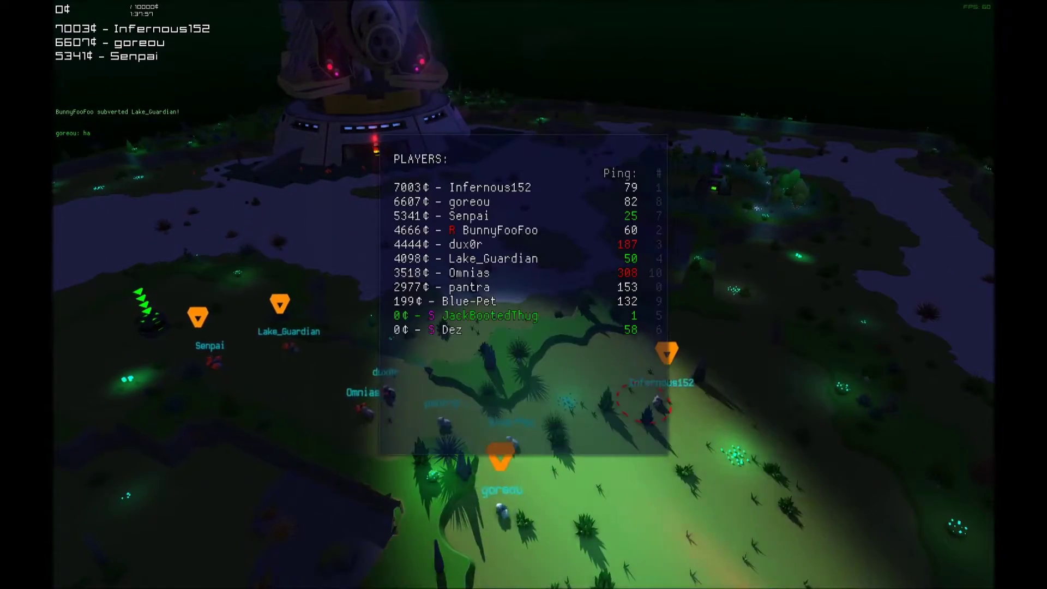
key(Tab)
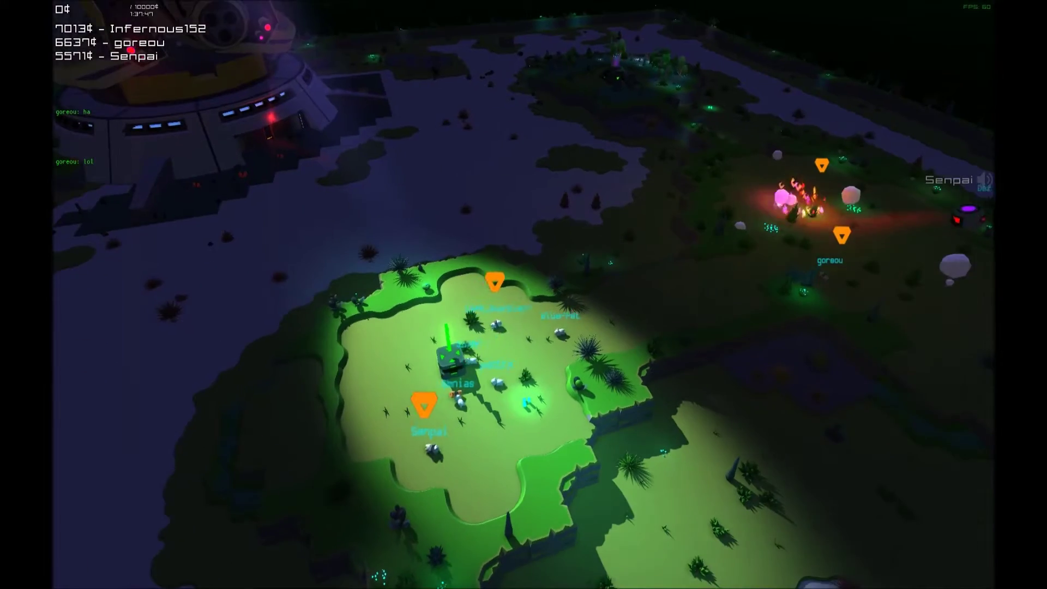
key(Tab)
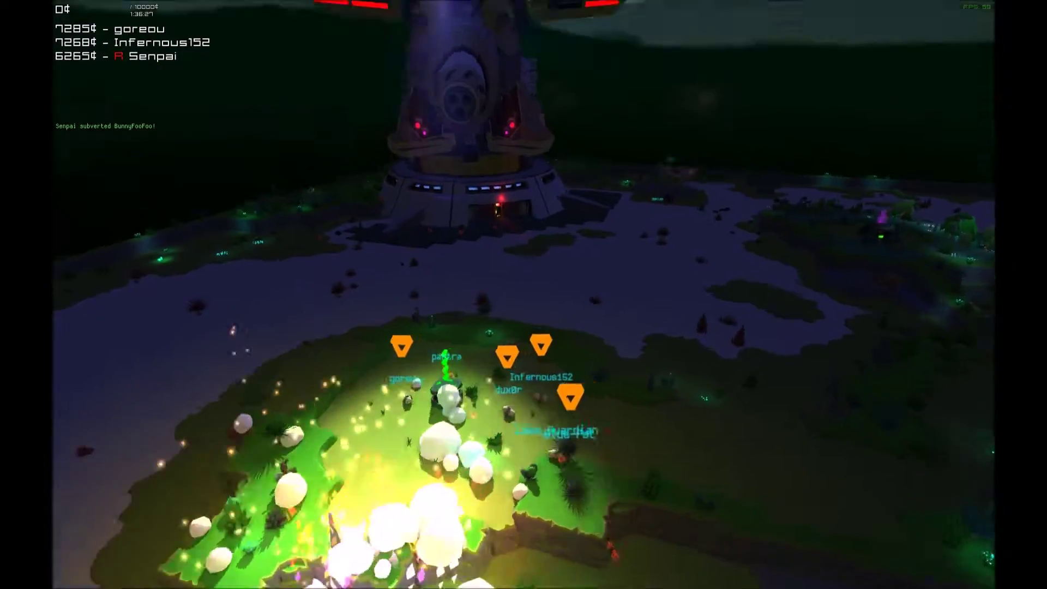
key(Tab)
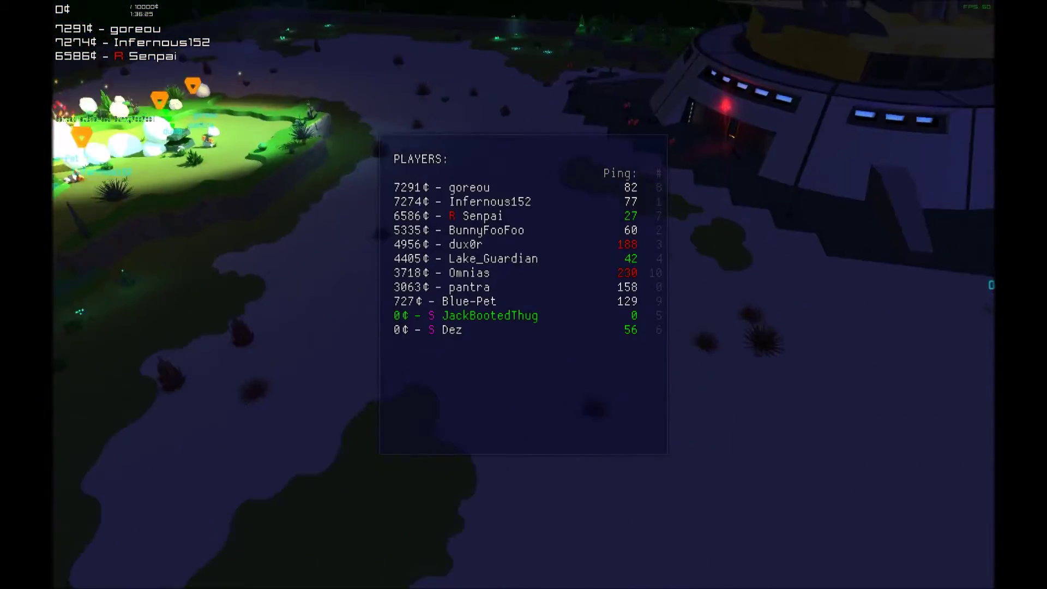
key(Tab)
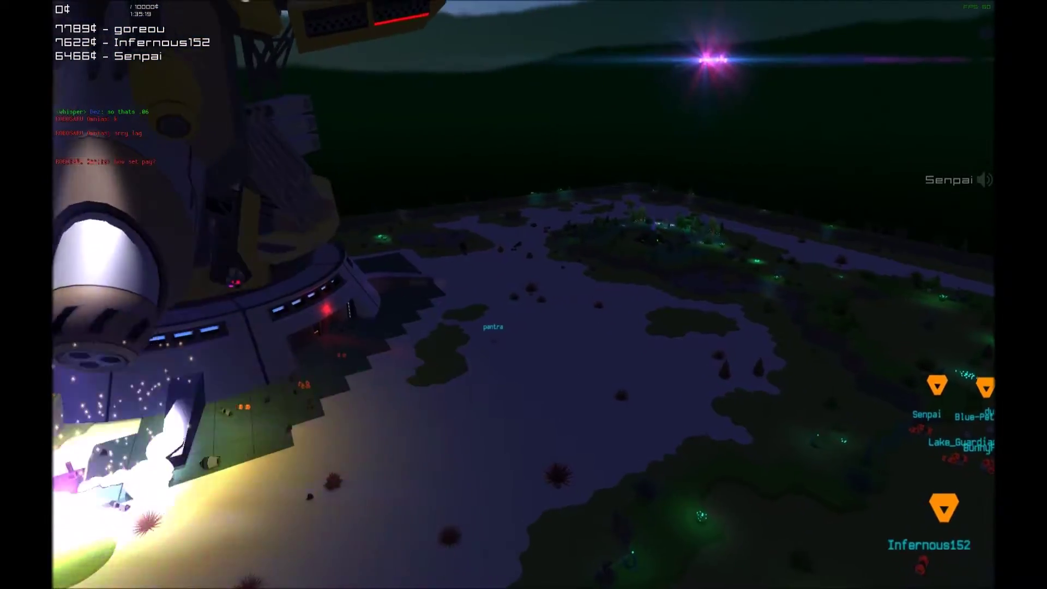
key(Tab)
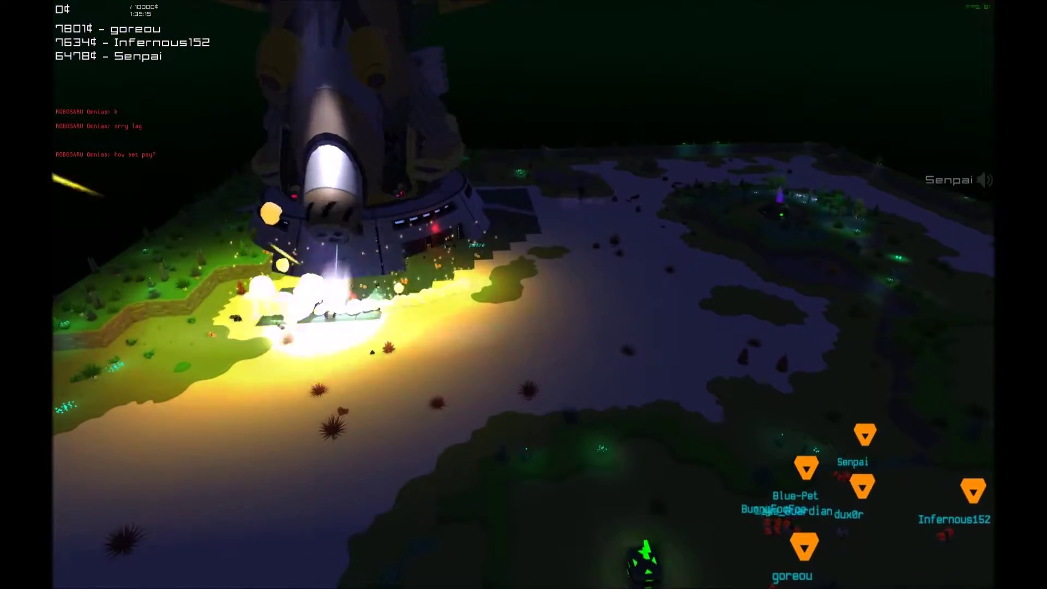
key(Tab)
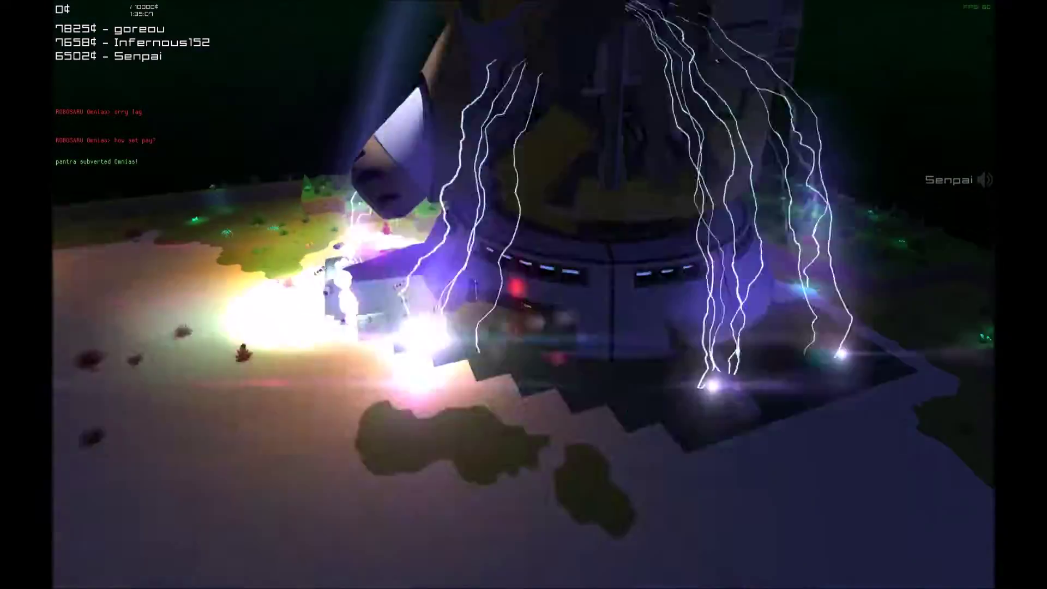
key(Tab)
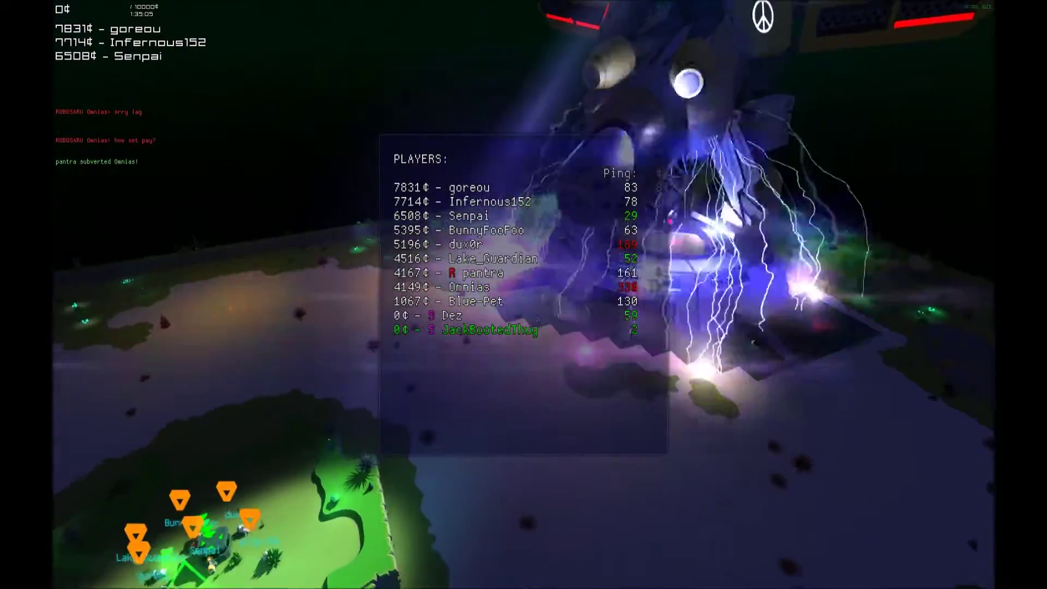
key(Tab)
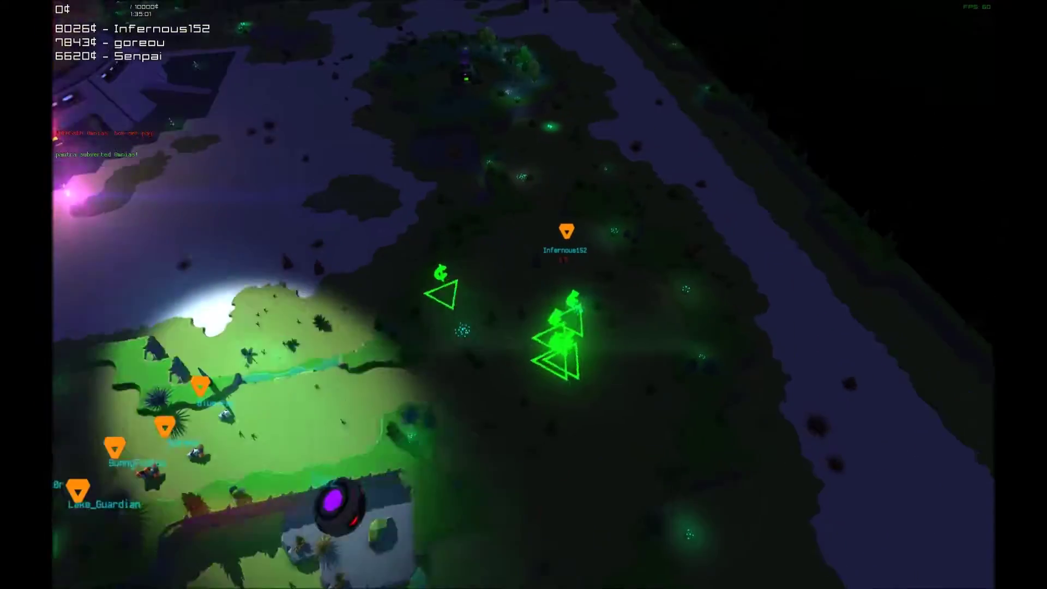
key(Tab)
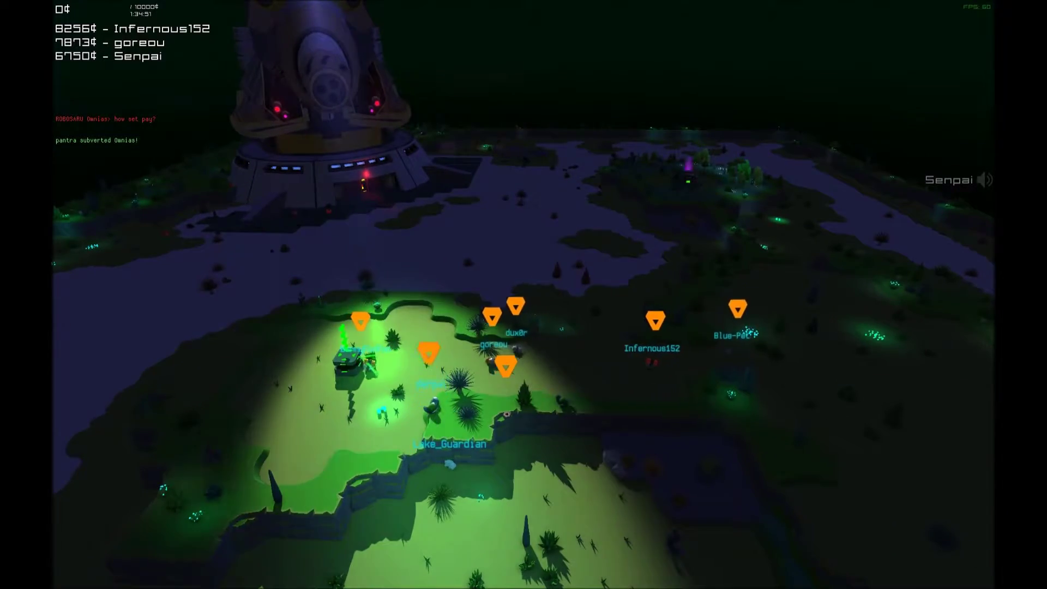
key(Tab)
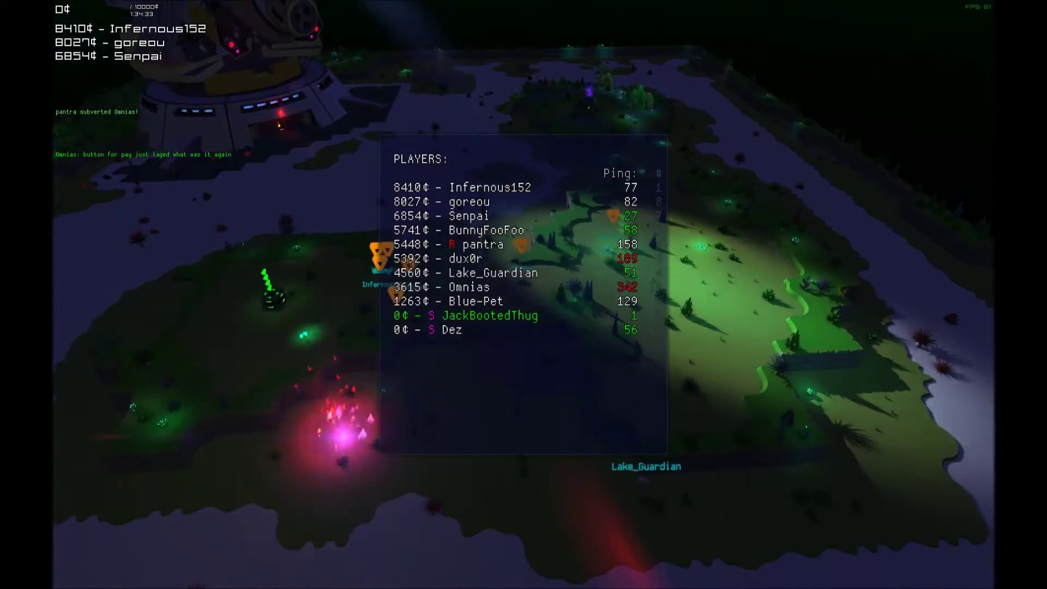
key(Tab)
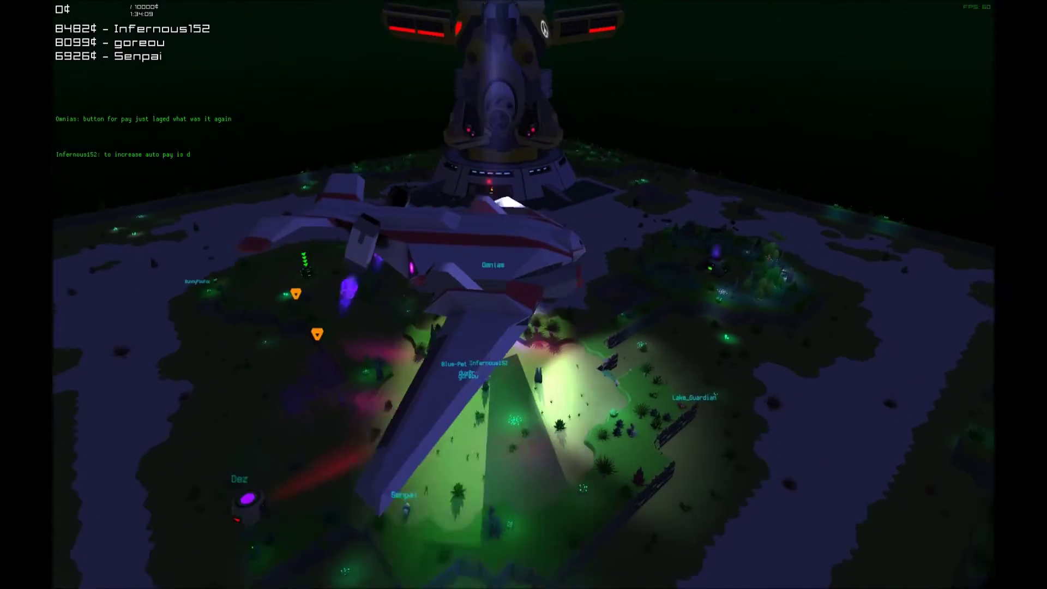
key(Tab)
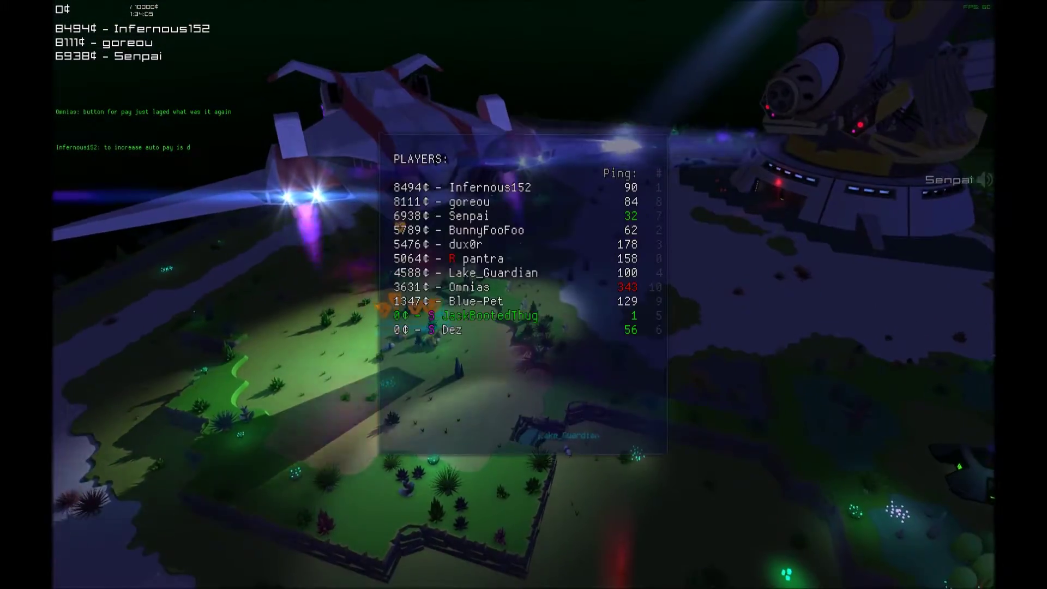
key(Tab)
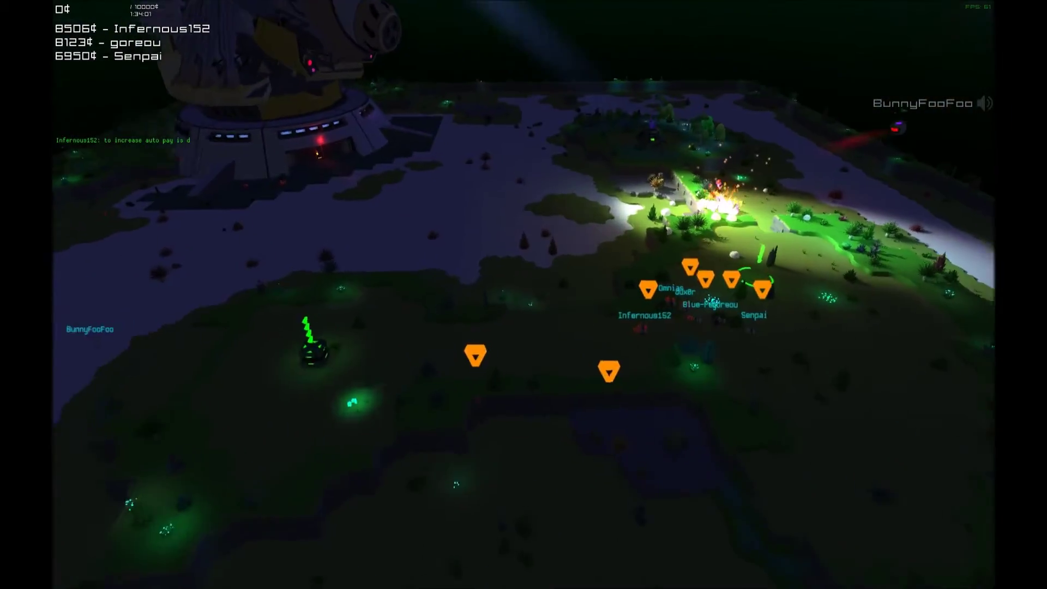
key(Tab)
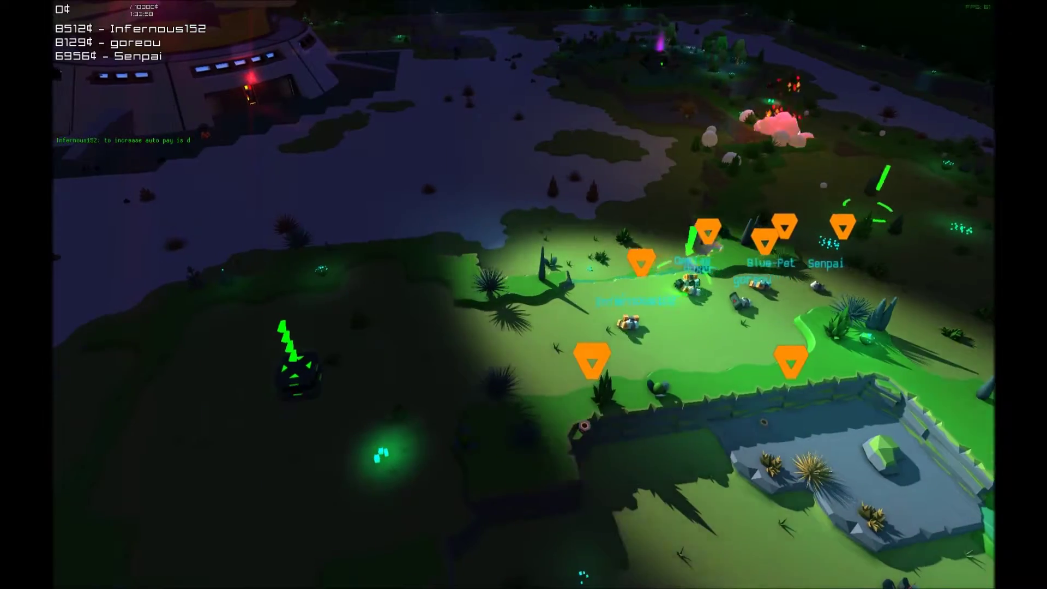
key(Tab)
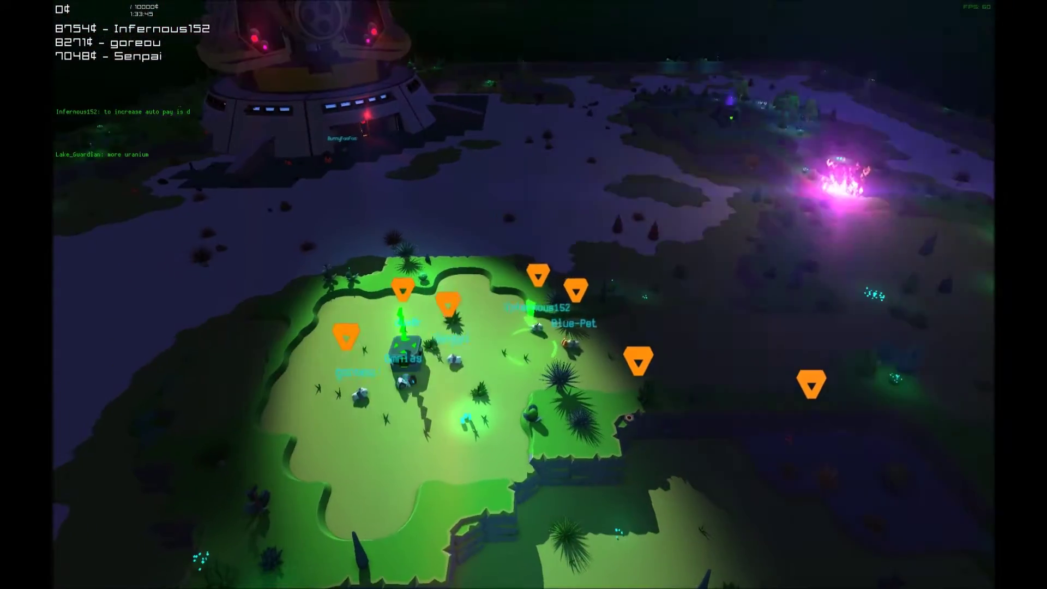
key(Tab)
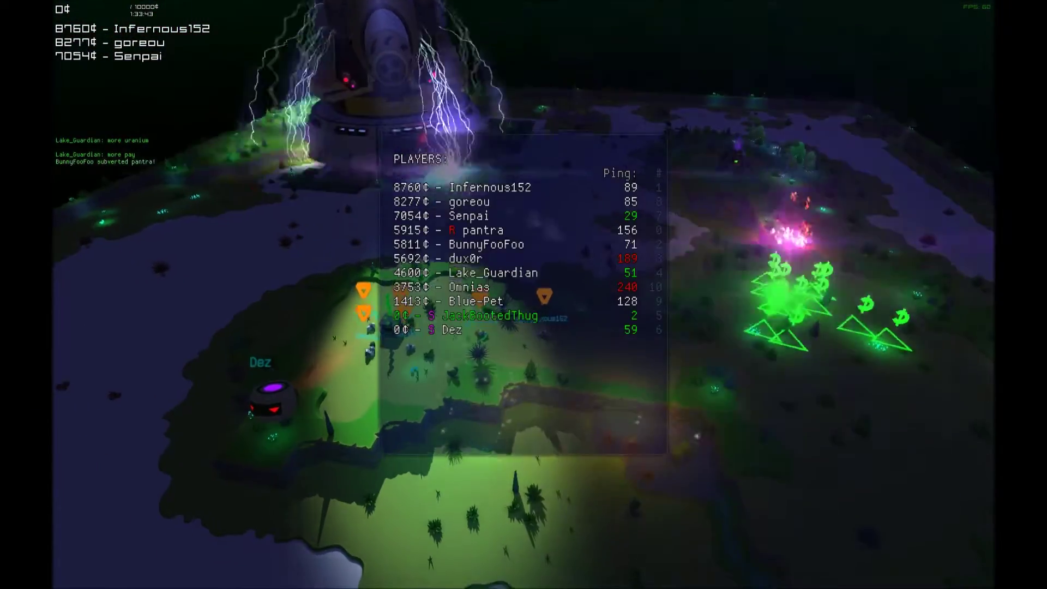
key(Tab)
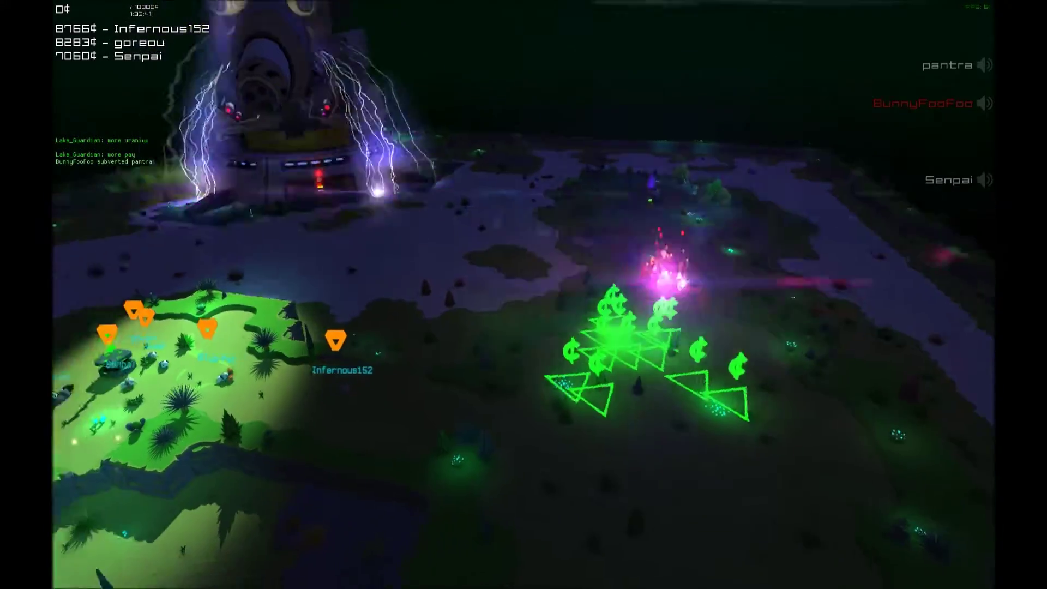
key(Tab)
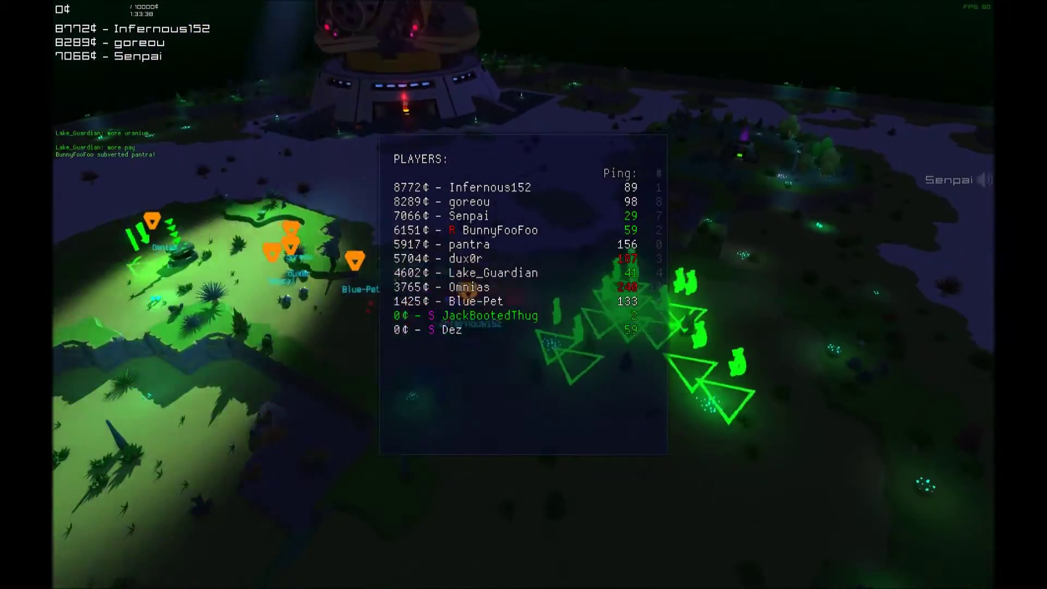
key(Tab)
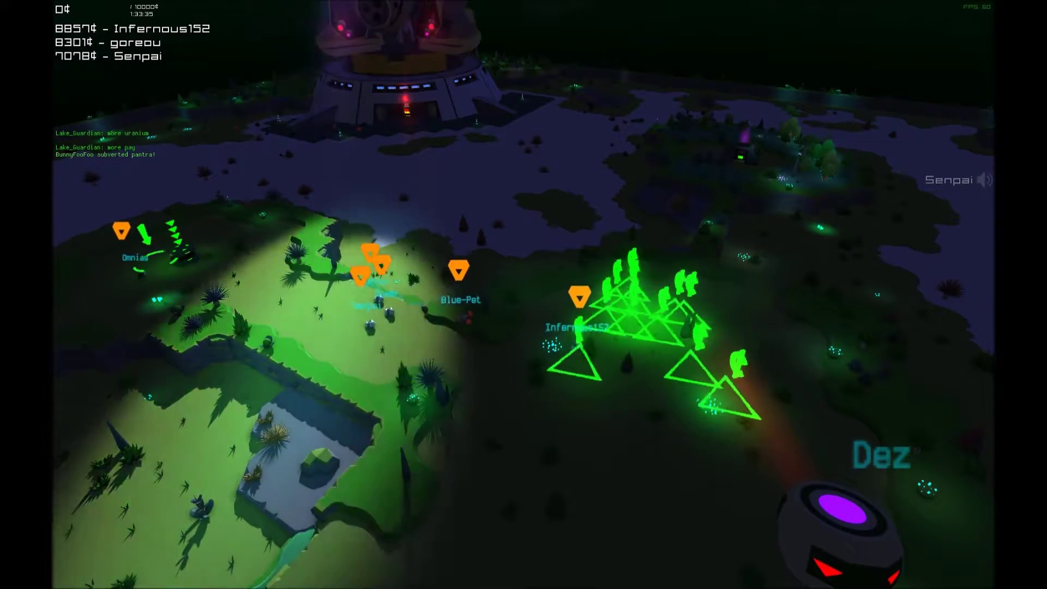
key(Tab)
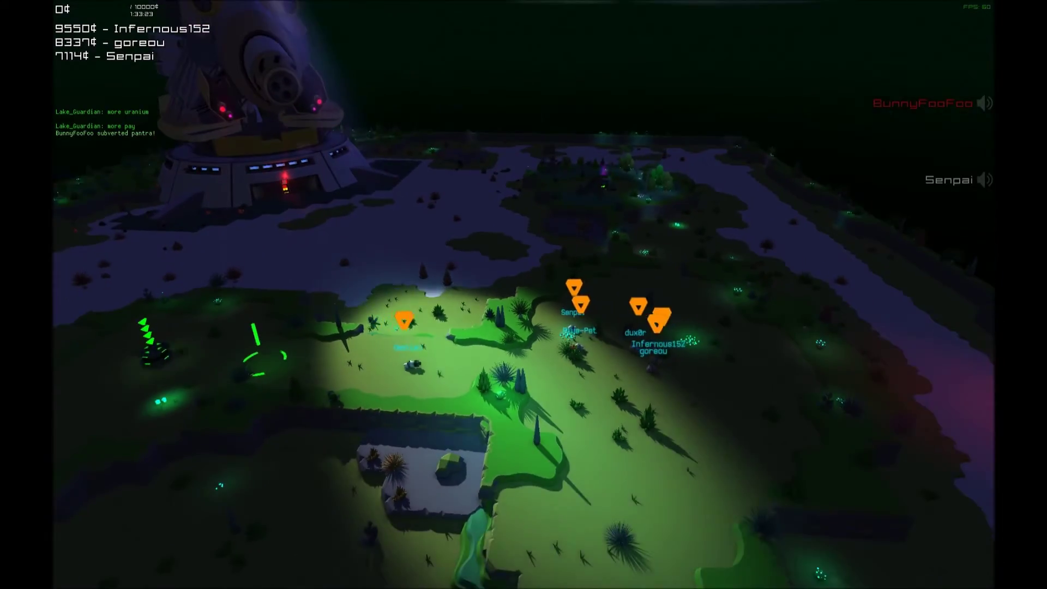
key(Tab)
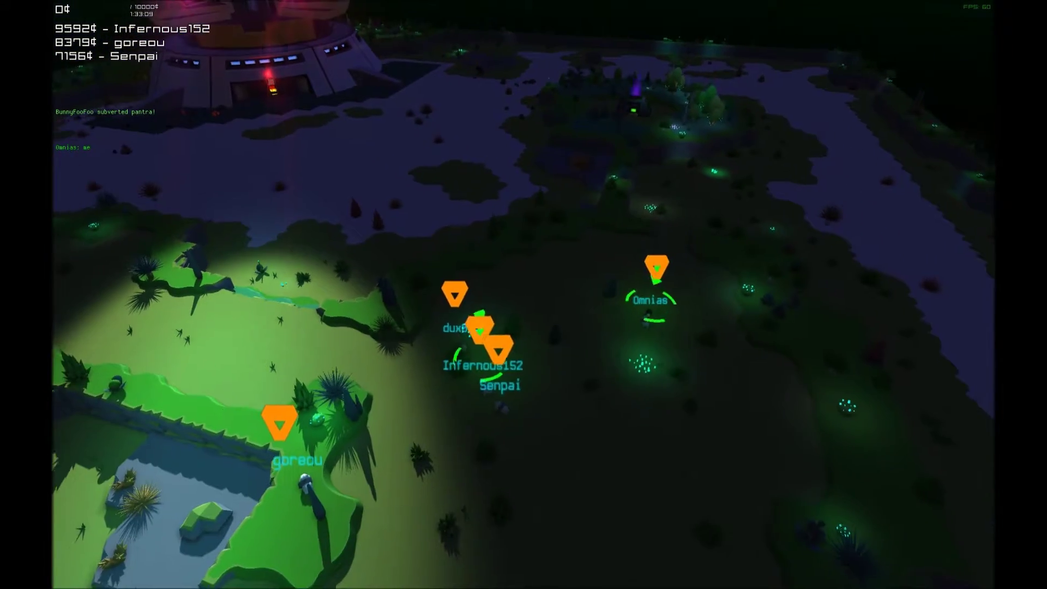
key(Tab)
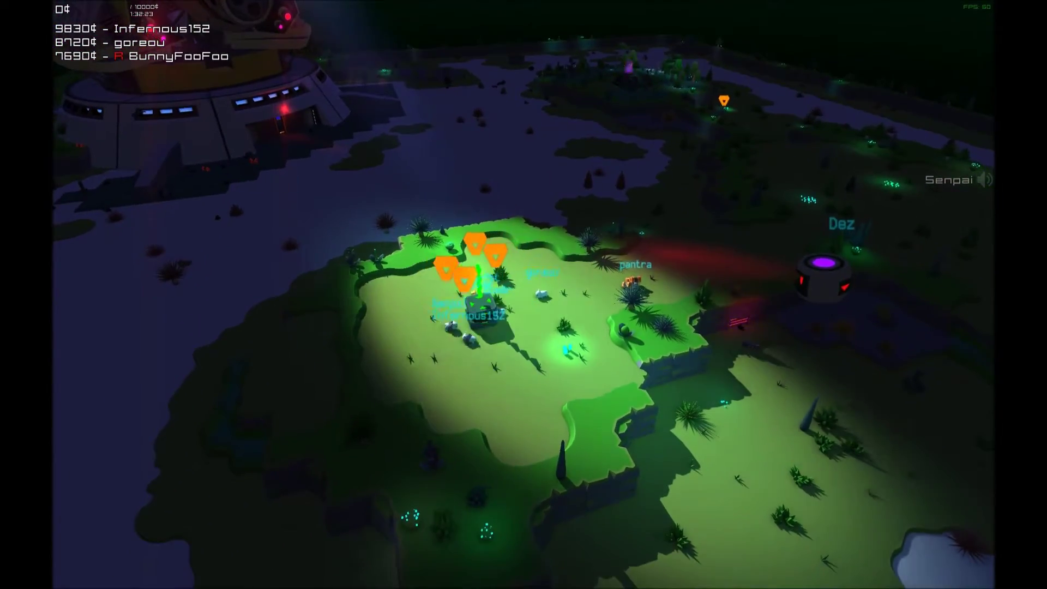
key(Tab)
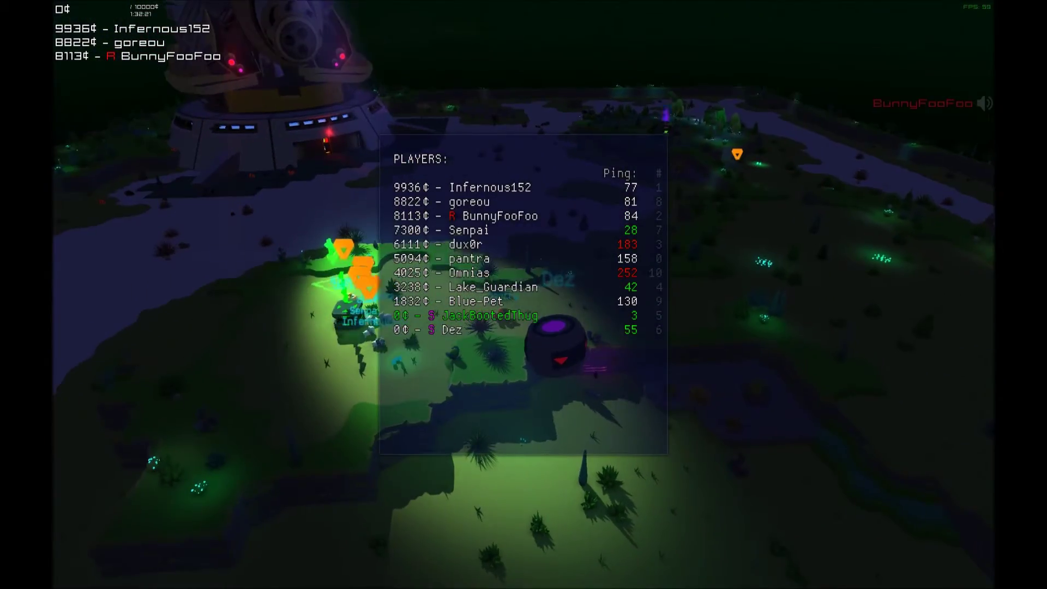
key(Tab)
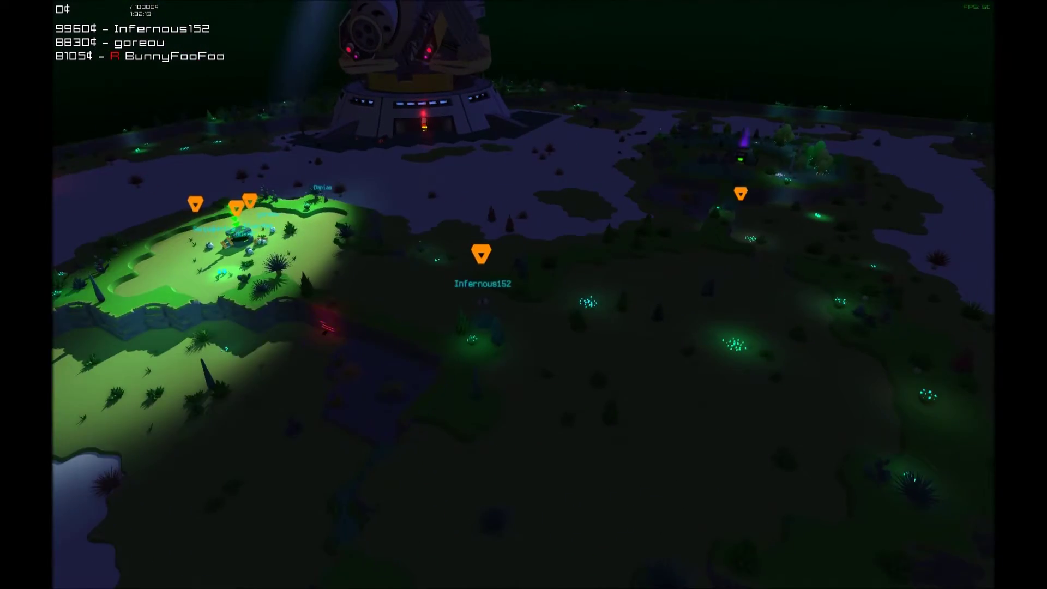
key(Tab)
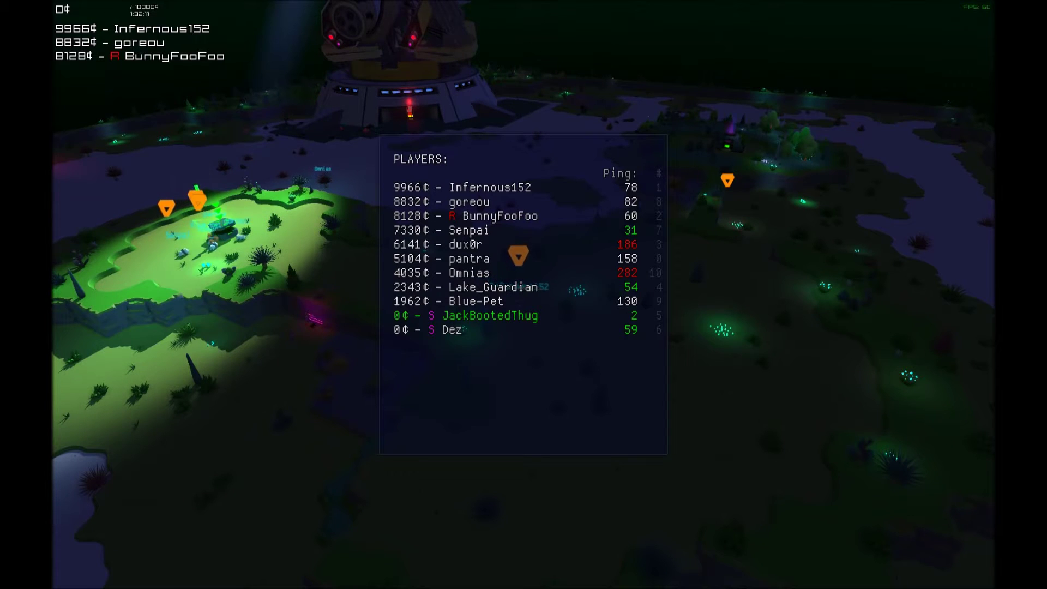
key(Tab)
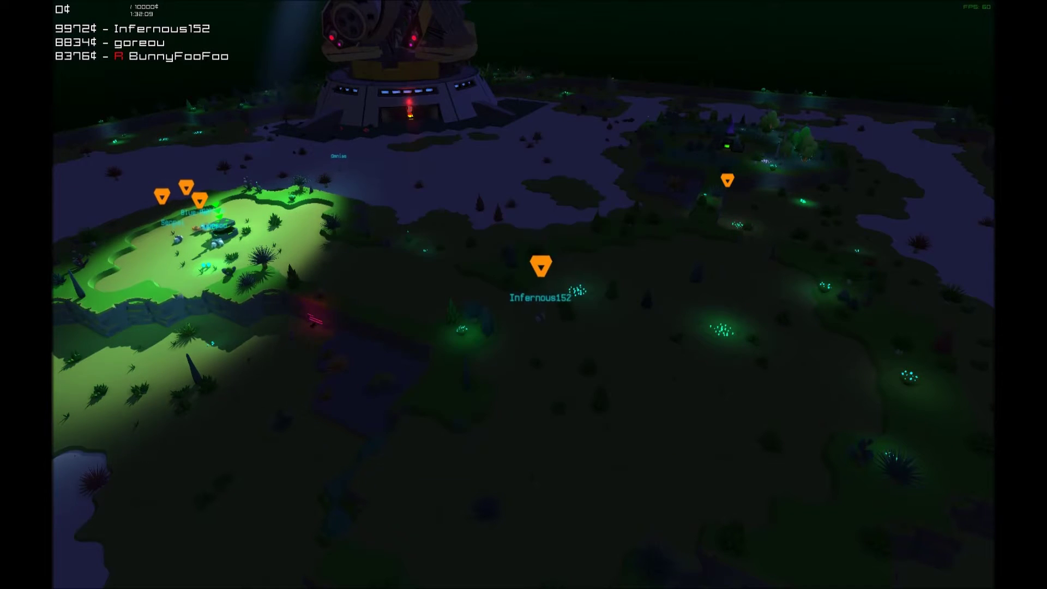